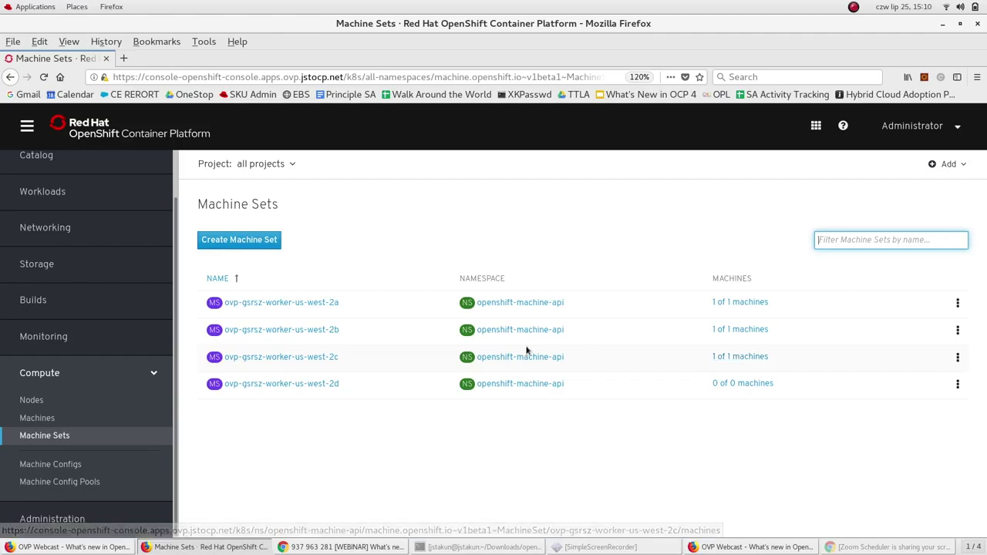
- Scale the machine set ovp-gsrsz-worker-us-west-2a to a desired count of 2 machines
left_click(304, 305)
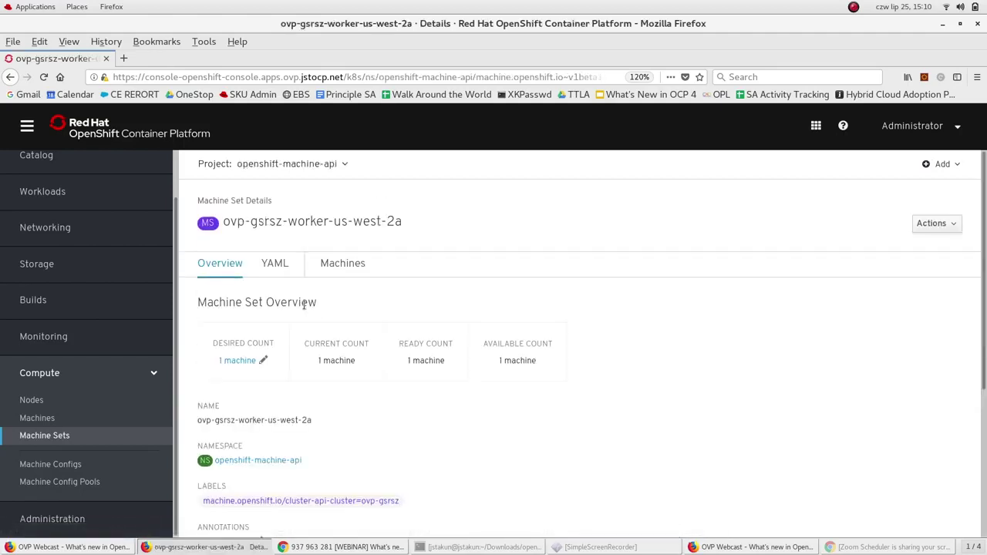
left_click(263, 362)
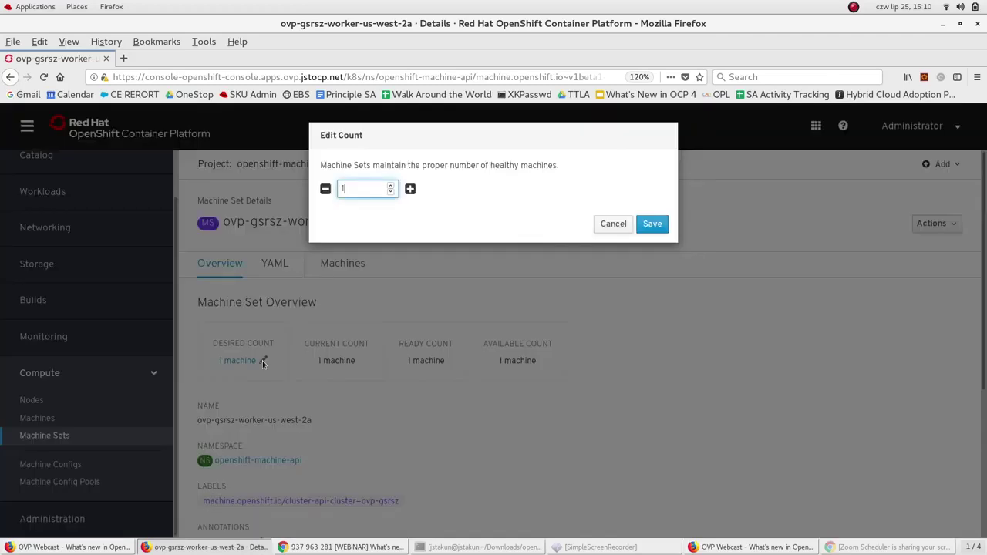
left_click(410, 188)
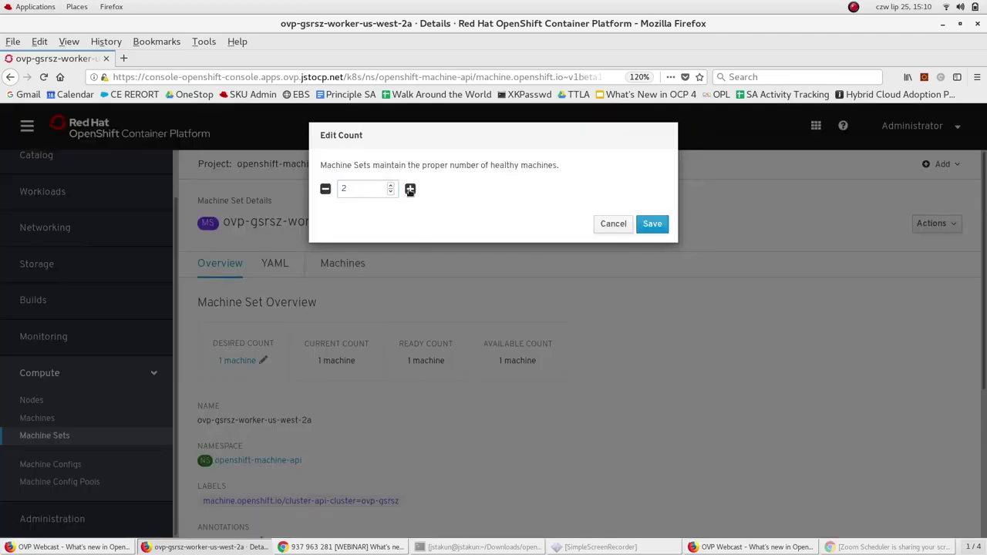
left_click(652, 225)
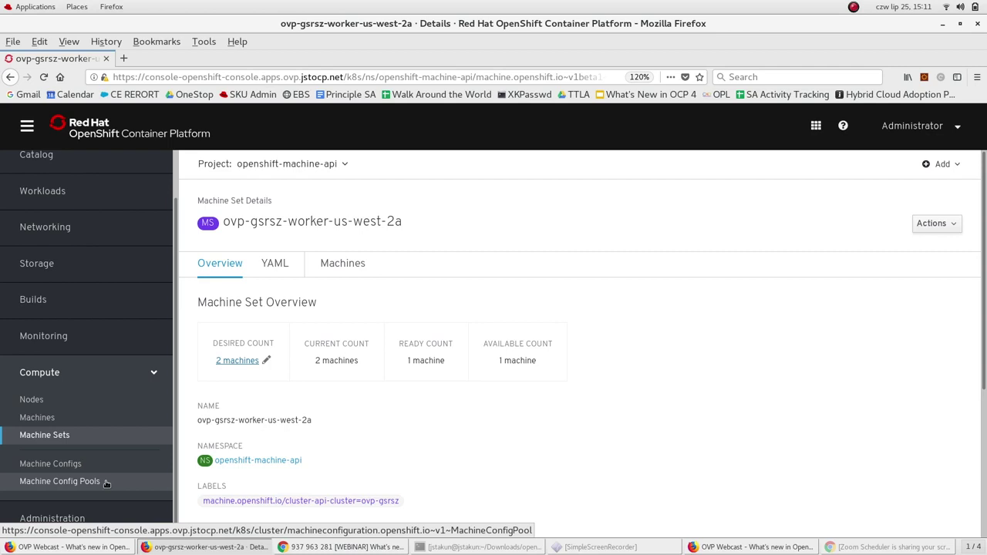
- Inspect the YAML of the worker pool's 01-worker-container-runtime machine config and highlight the path /etc/containers/registries.conf
left_click(105, 482)
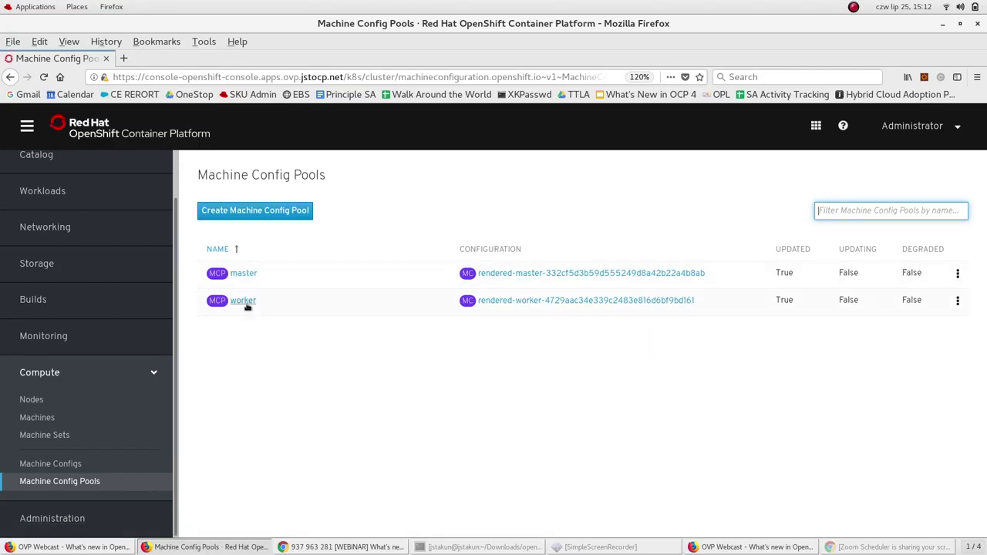
left_click(243, 301)
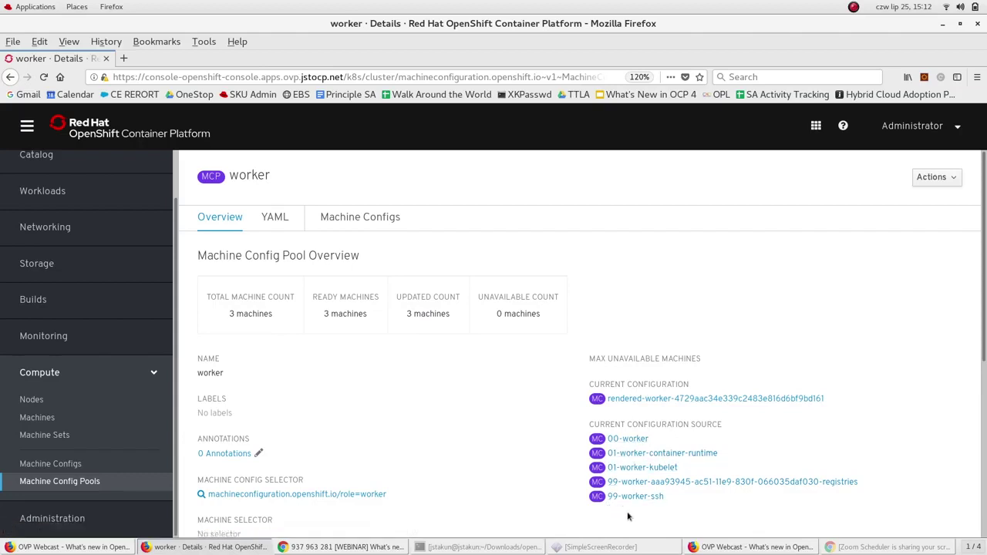
left_click(669, 455)
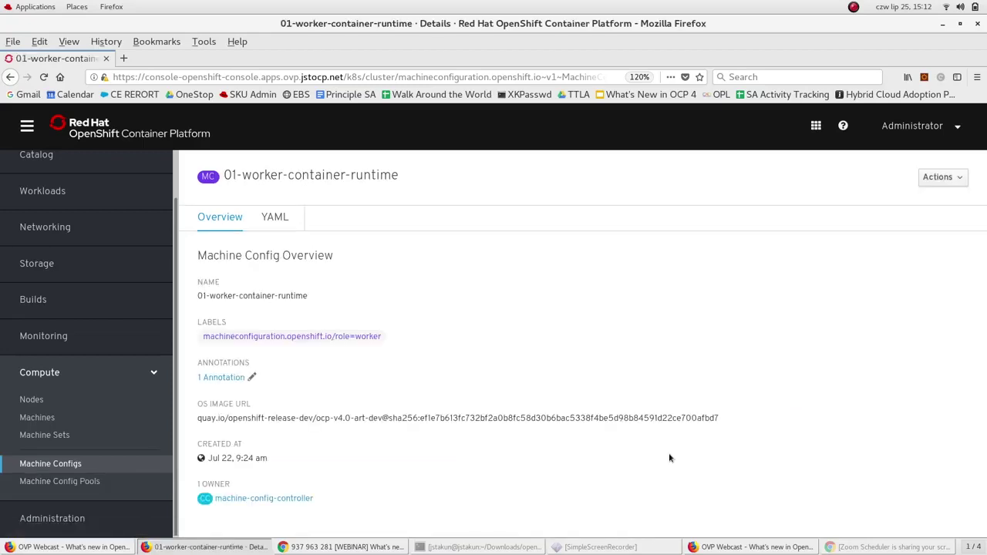
left_click(273, 218)
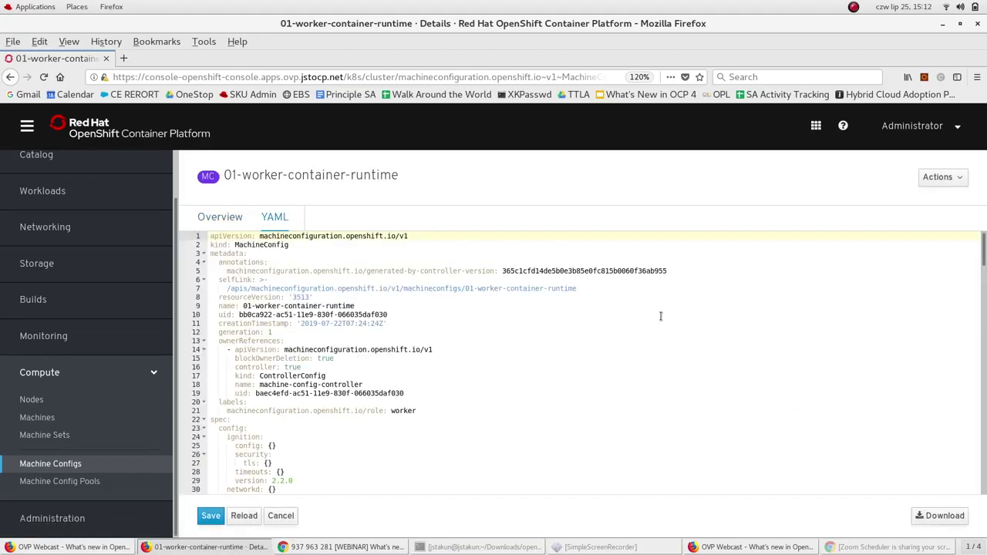
scroll(984, 255, "down", 5)
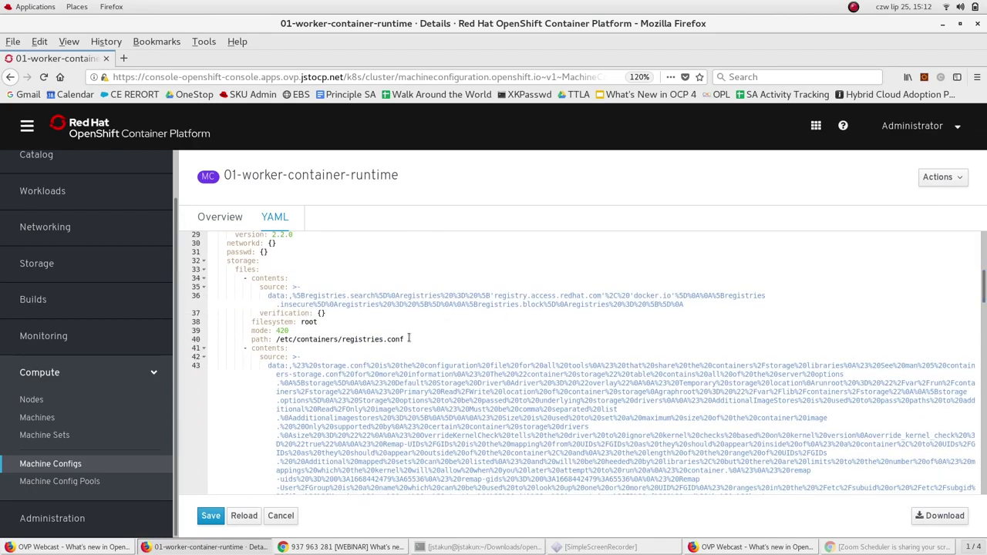
left_click_drag(408, 338, 274, 340)
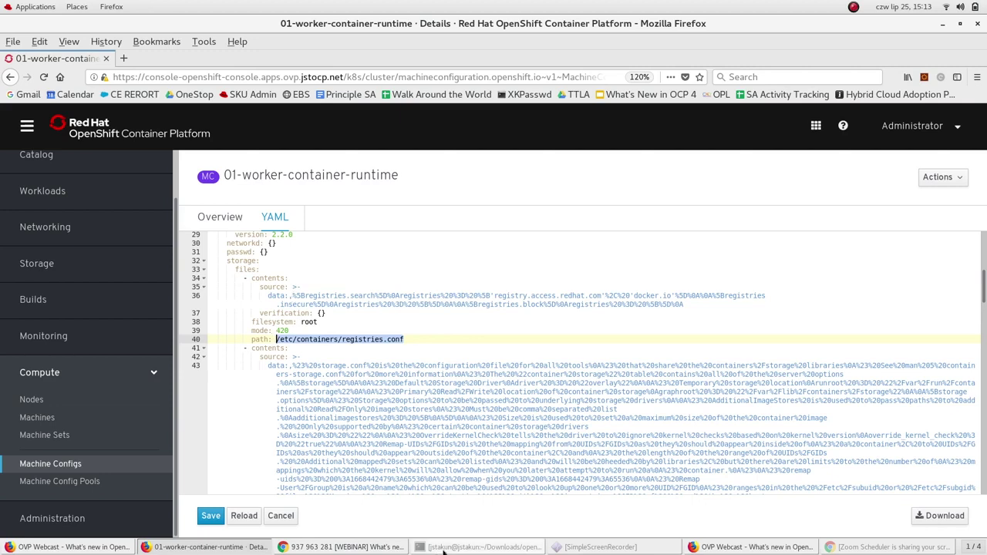
- Switch to the terminal and start an oc debug session on node ip-10-0-130-68.us-west-2.compute.internal
left_click(444, 547)
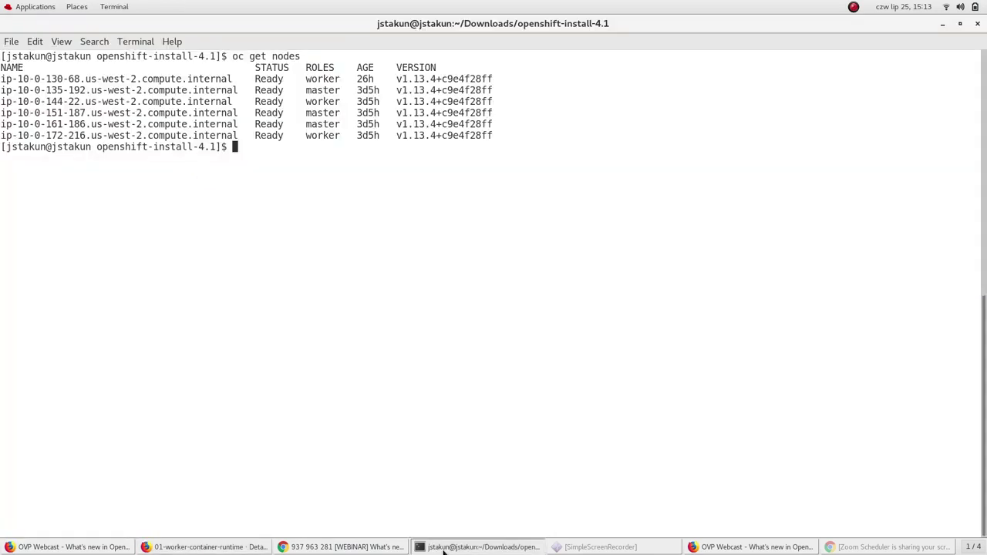
key("Return")
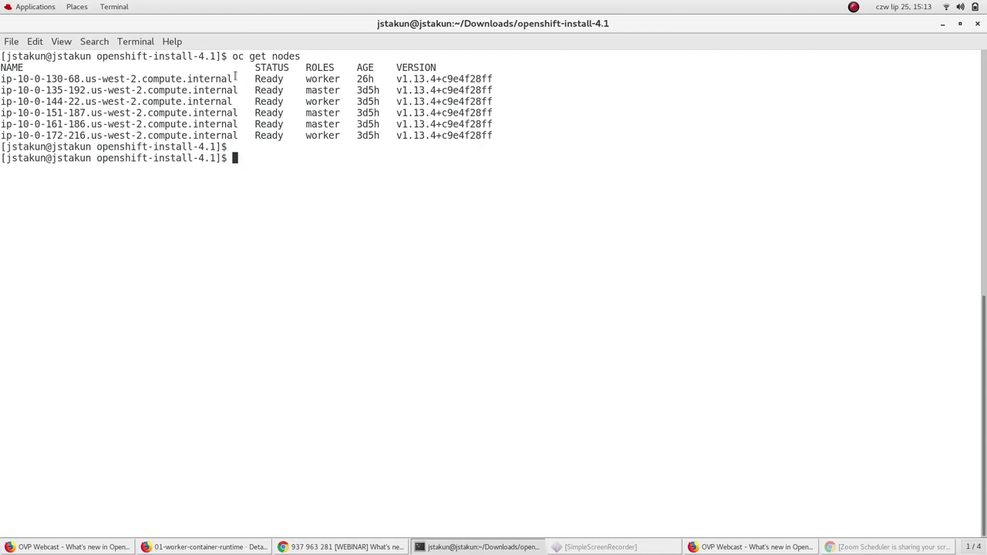
left_click_drag(230, 79, 2, 79)
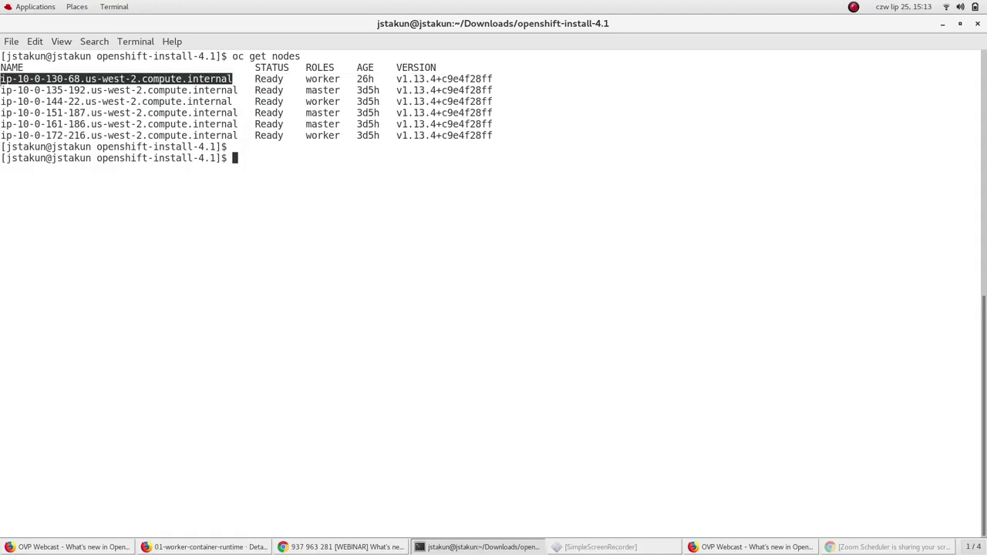
type("oc degu")
key("BackSpace")
key("BackSpace")
type("bug node/")
type("ip-10-0-130-68.us-west-2.compute.internal")
key("Return")
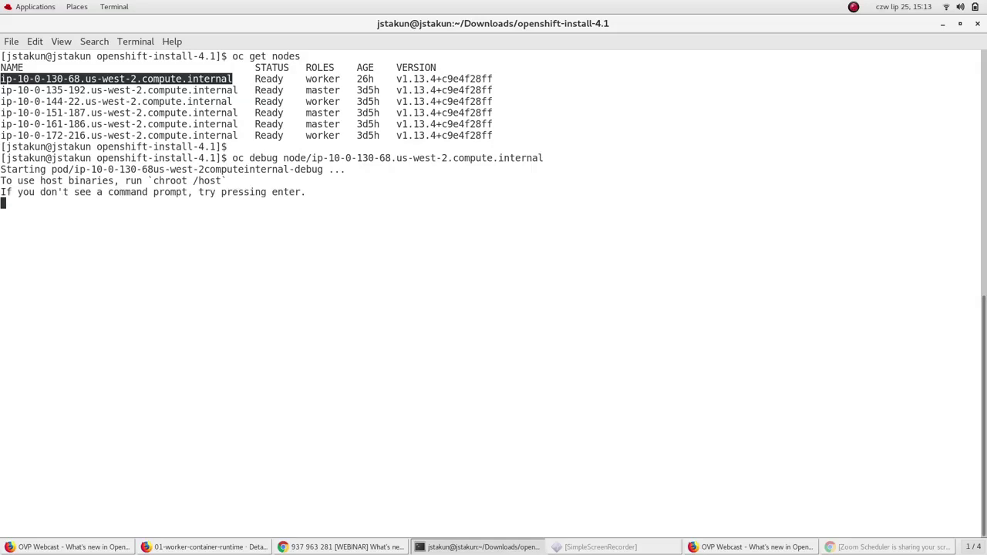
- Change the debug shell's root to the node's filesystem with chroot /host
type("chroot /host")
key("Return")
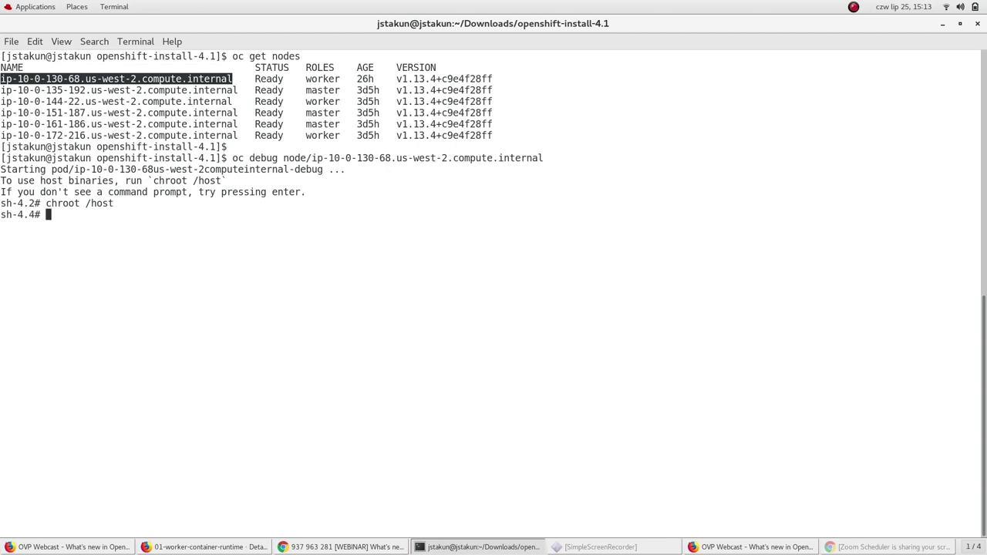
key("Return")
key("Return")
key("Return")
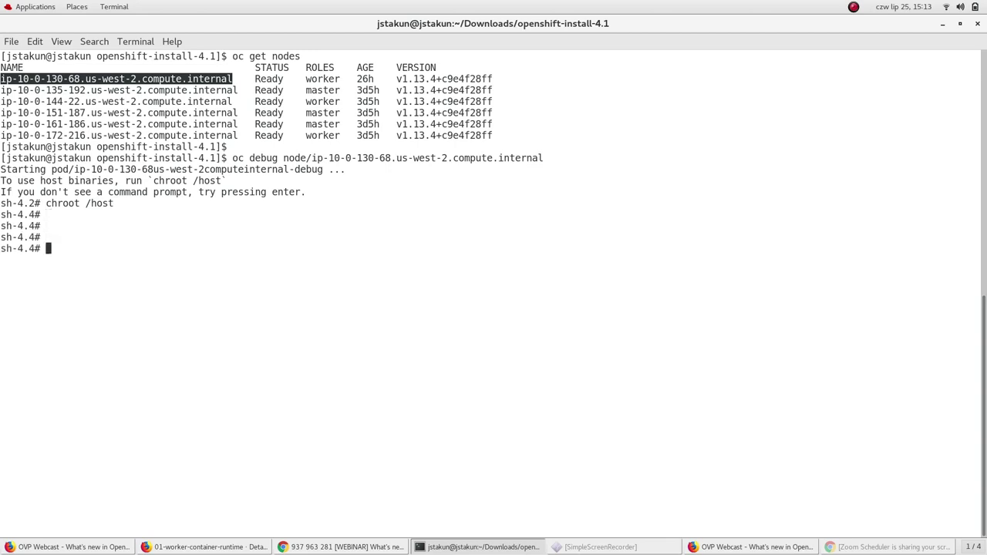
- Print the contents of /etc/containers/registries.conf on the node with cat
type("cat /etc/con")
key("Tab")
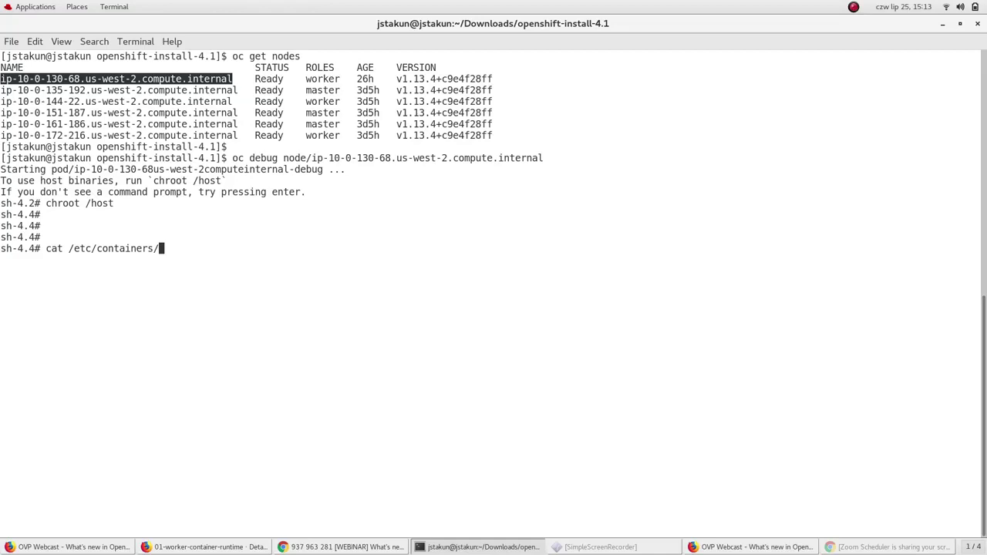
type("r")
key("Tab")
type("conf")
key("Return")
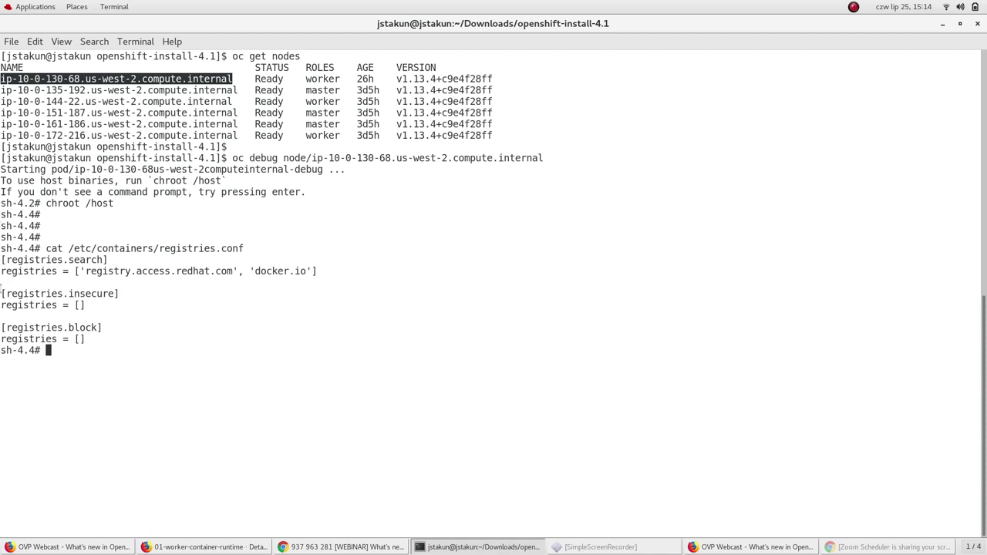
- Compare the encoded registries.conf source in the machine config YAML with the terminal output, then leave the YAML editor without saving
left_click(262, 547)
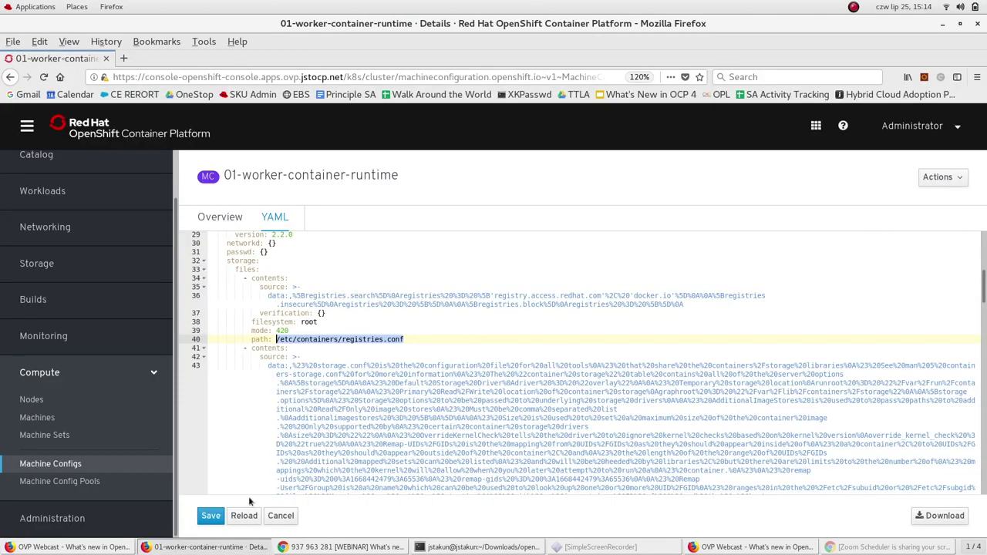
left_click_drag(291, 297, 684, 305)
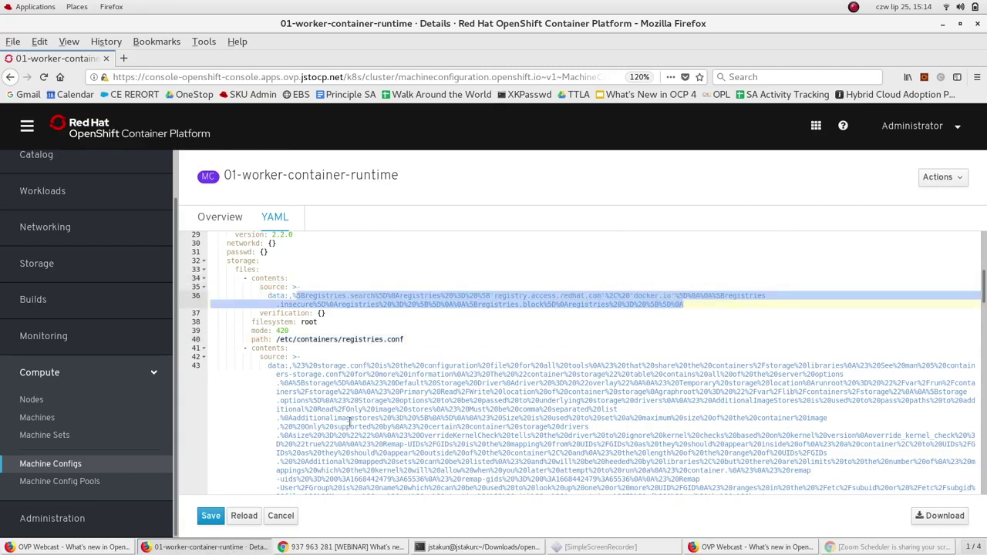
left_click(463, 547)
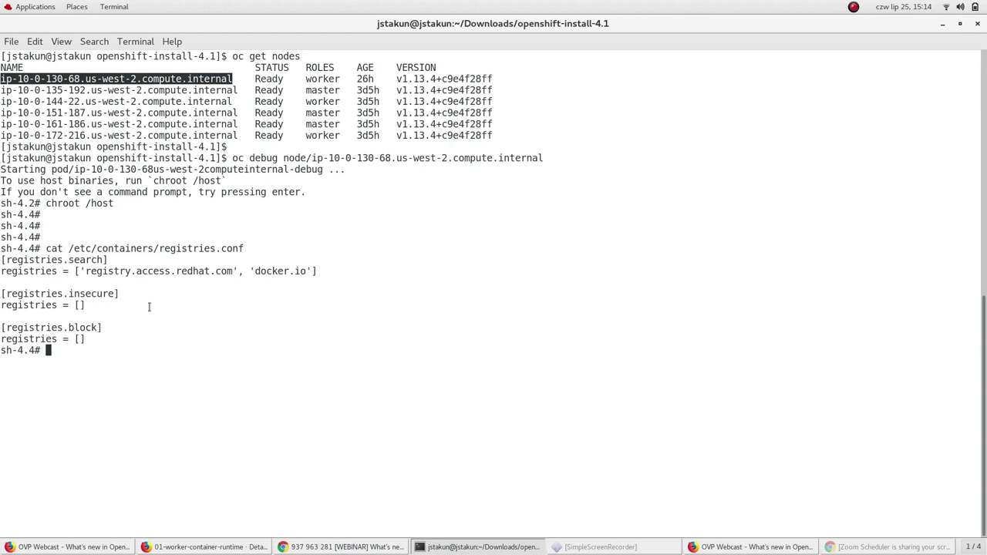
left_click(200, 547)
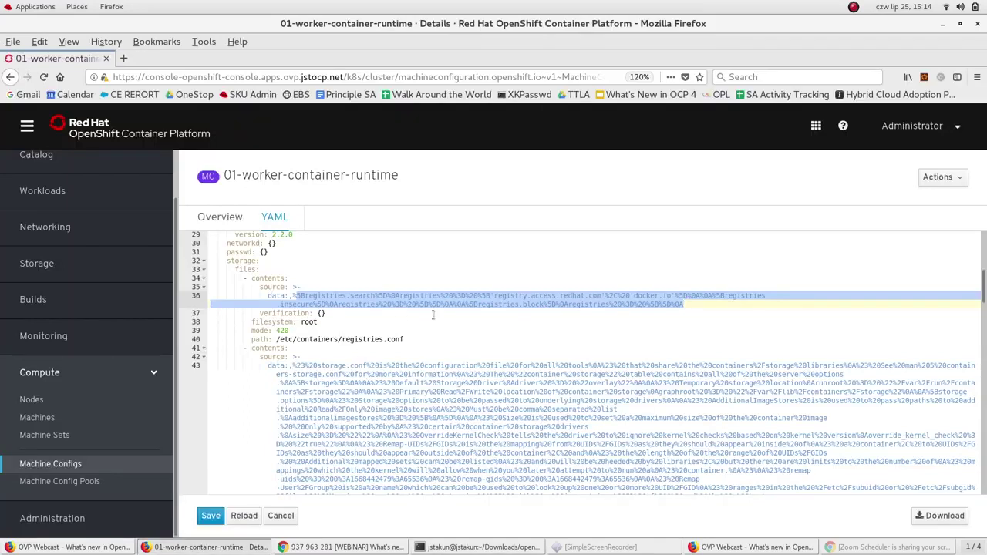
left_click(468, 549)
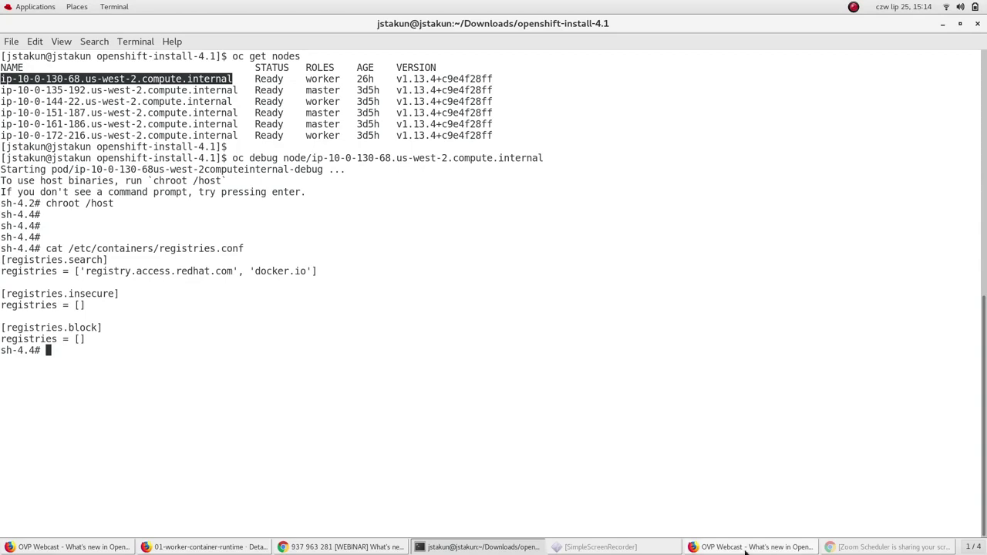
left_click(217, 544)
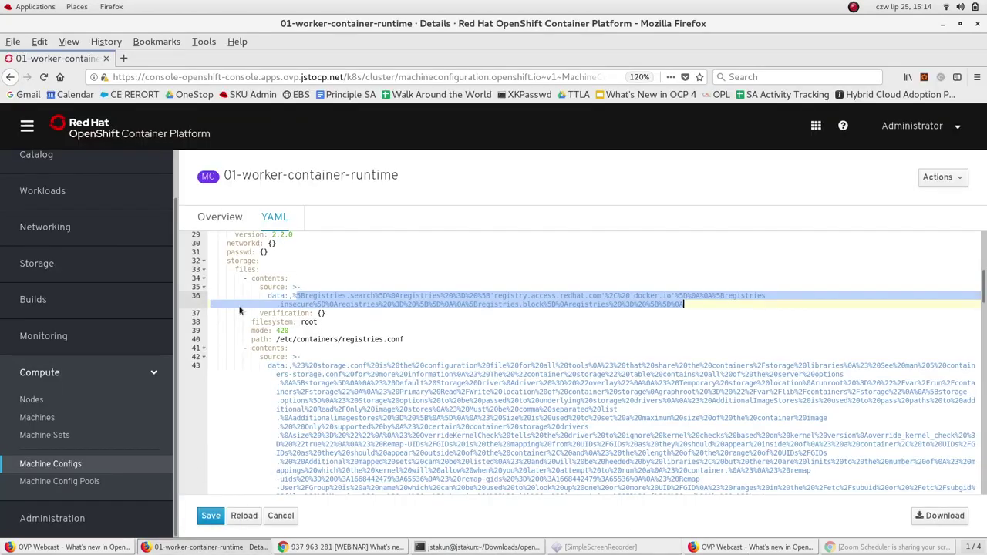
left_click(279, 516)
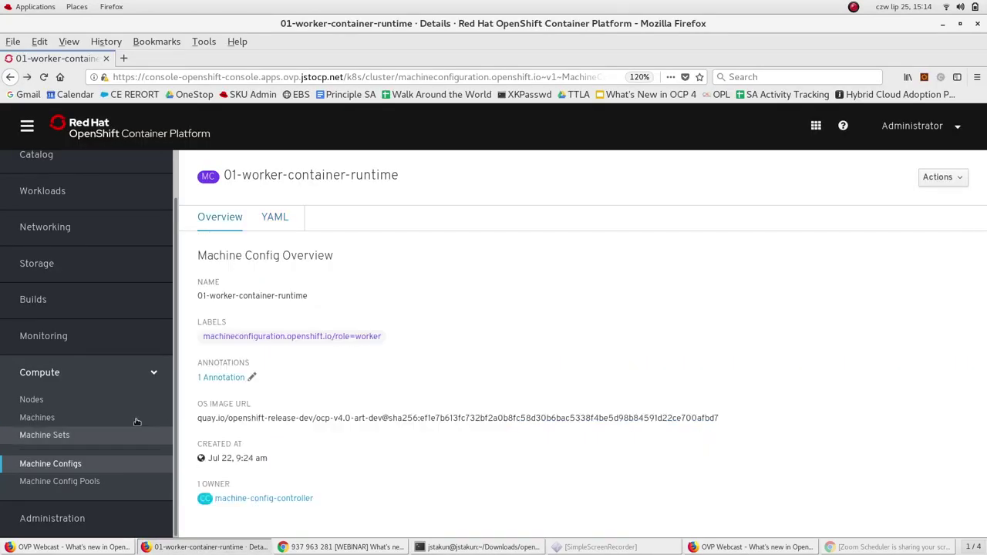
- Open the Grafana monitoring dashboards from the OpenShift console and view the Kubernetes / Compute Resources / Cluster dashboard
left_click(66, 369)
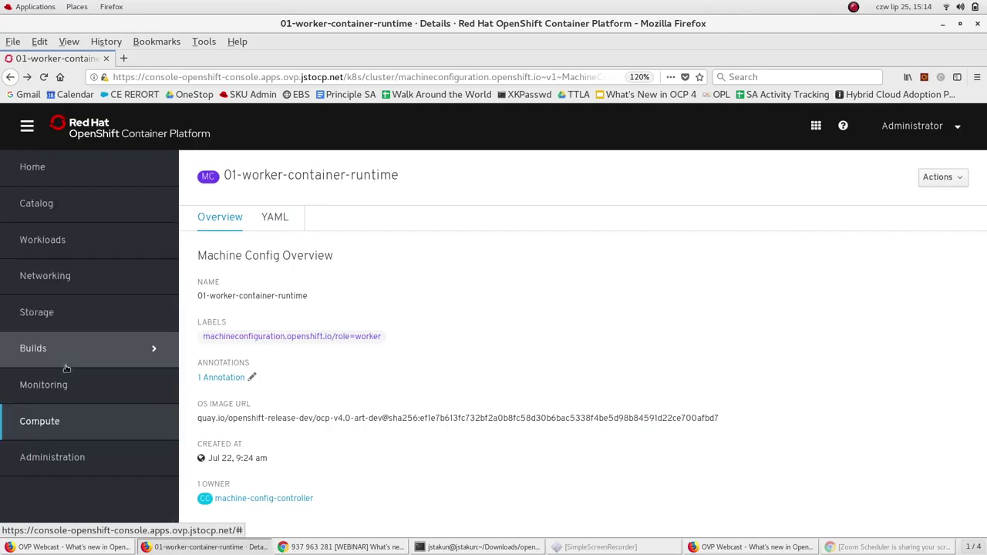
left_click(67, 473)
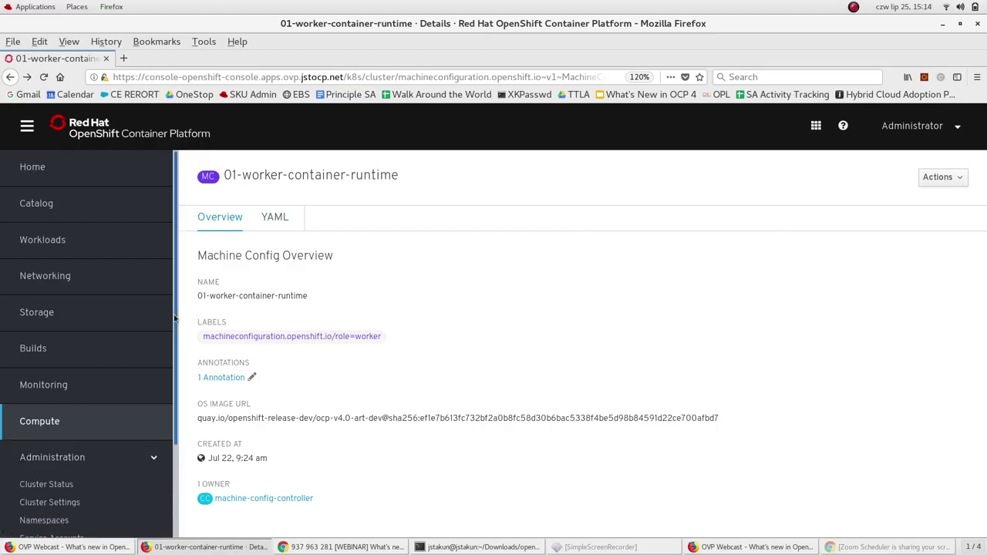
left_click_drag(175, 317, 180, 447)
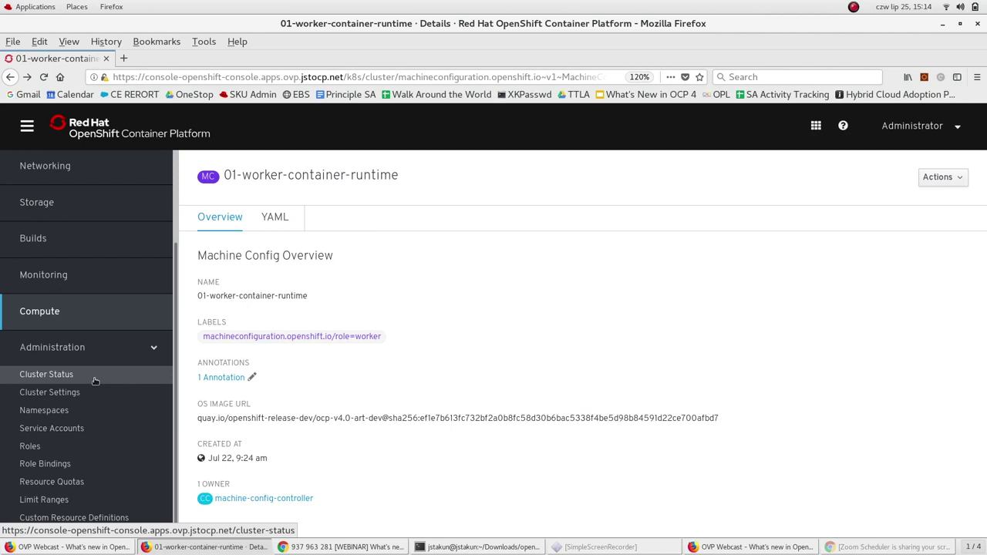
left_click(79, 276)
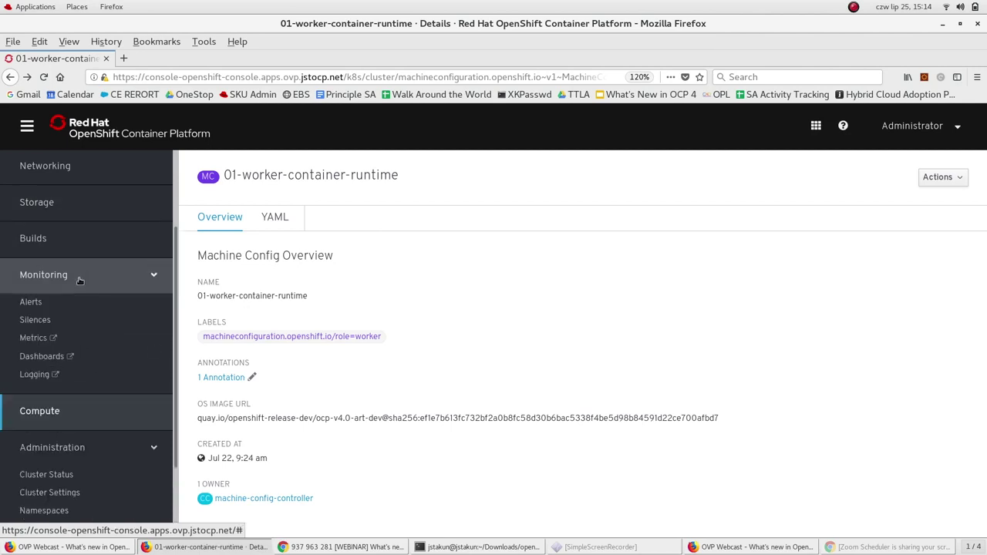
left_click(43, 361)
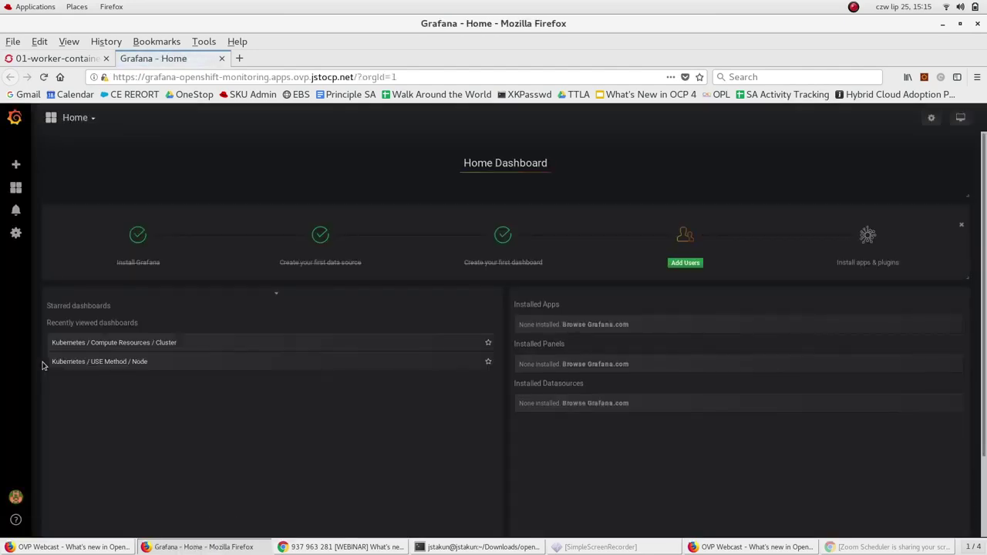
left_click(140, 344)
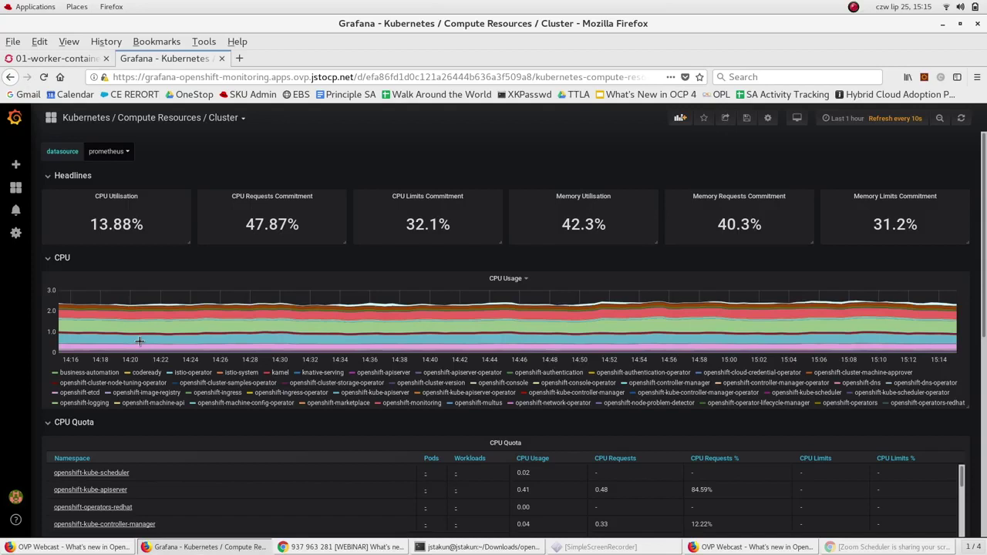
- Open the Kibana logging console from OpenShift and dismiss its permissions notice before returning to the Grafana cluster dashboard
left_click(68, 59)
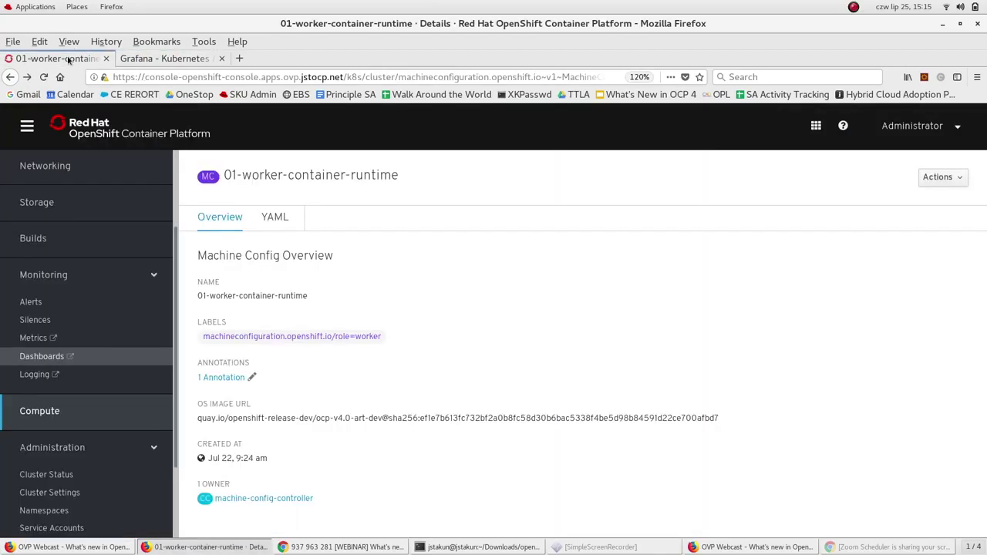
left_click(47, 375)
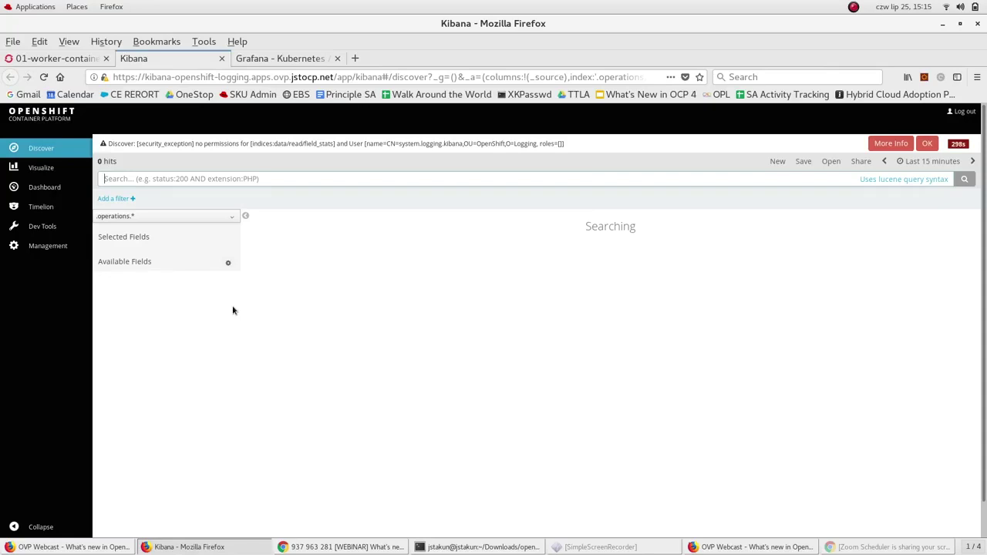
left_click(930, 144)
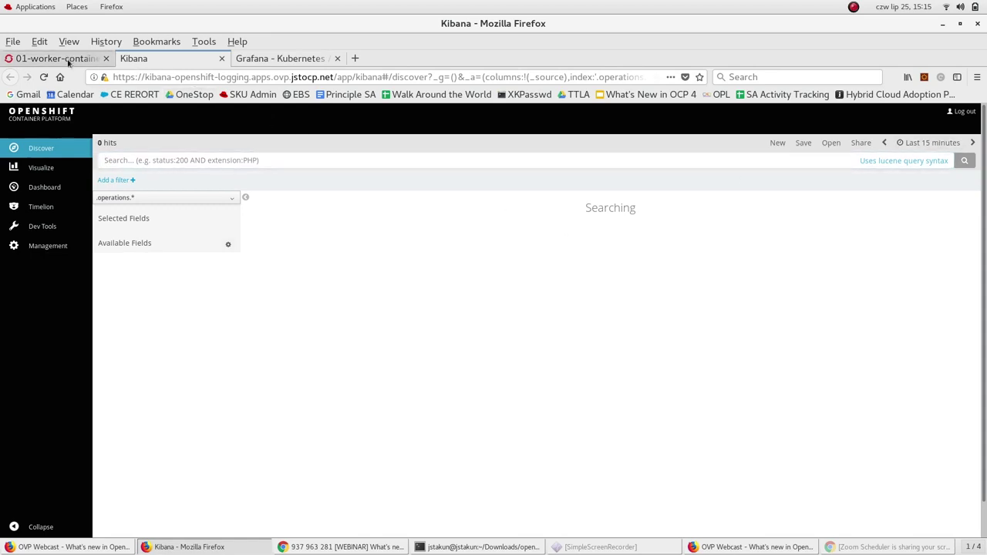
left_click(257, 59)
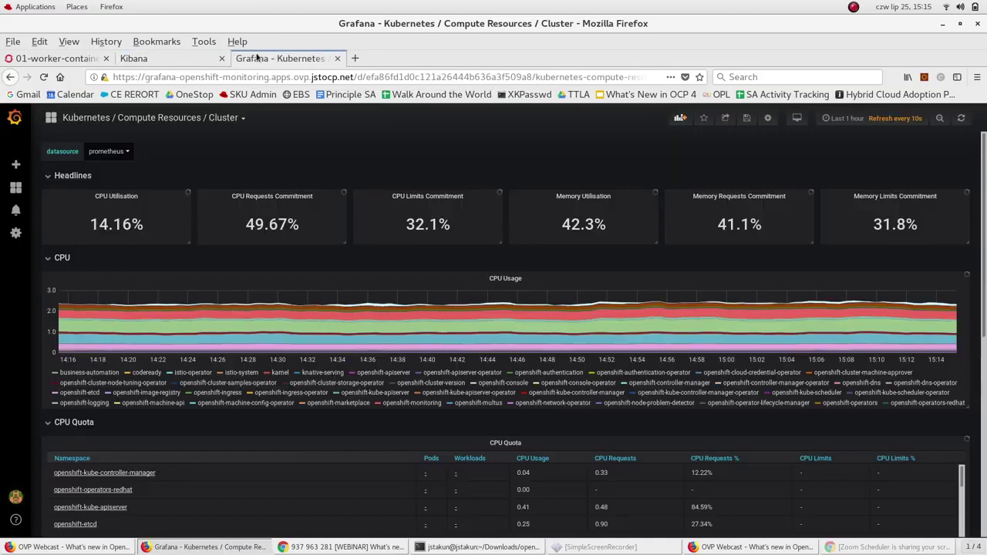
- Return to the OpenShift console and look through the Global Configuration resources in the Cluster Settings
left_click(50, 59)
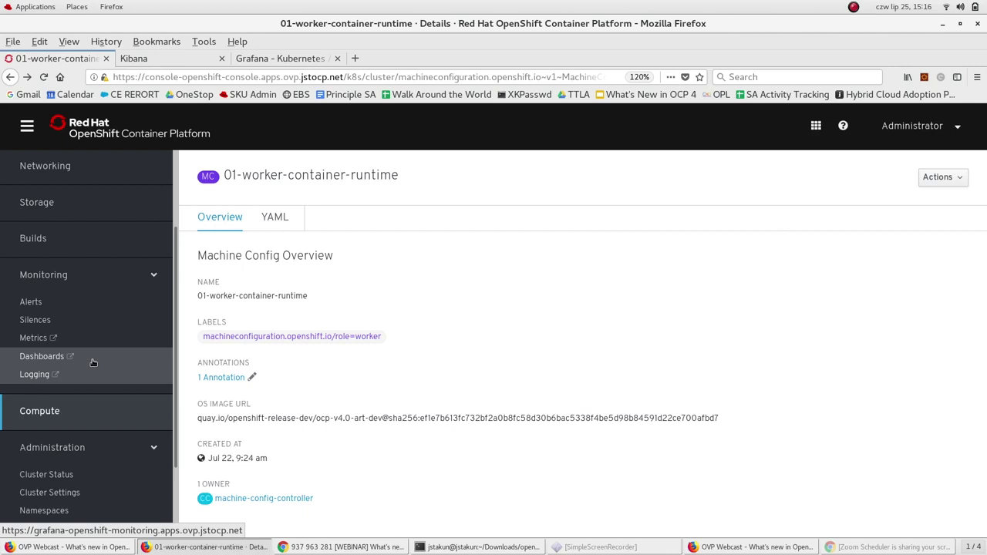
left_click(93, 278)
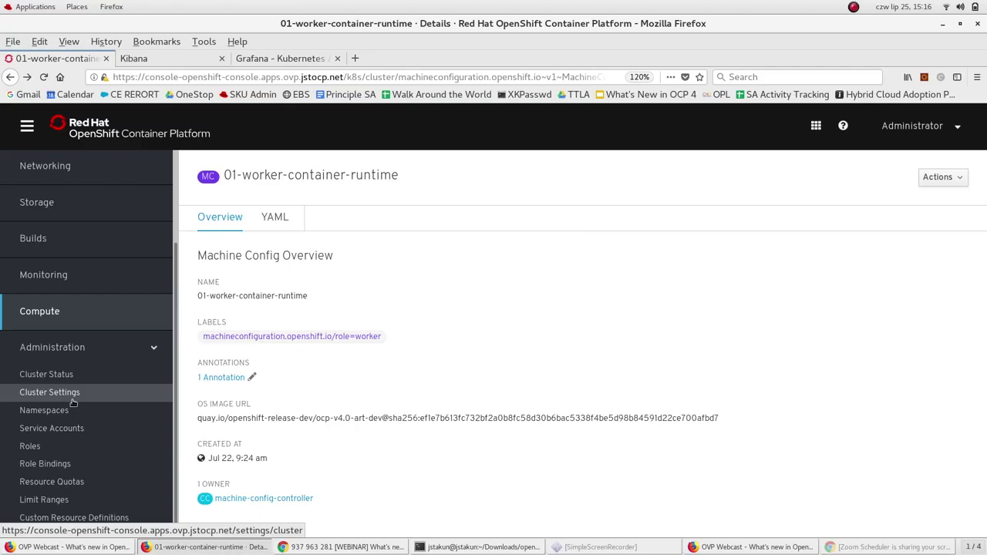
left_click(85, 396)
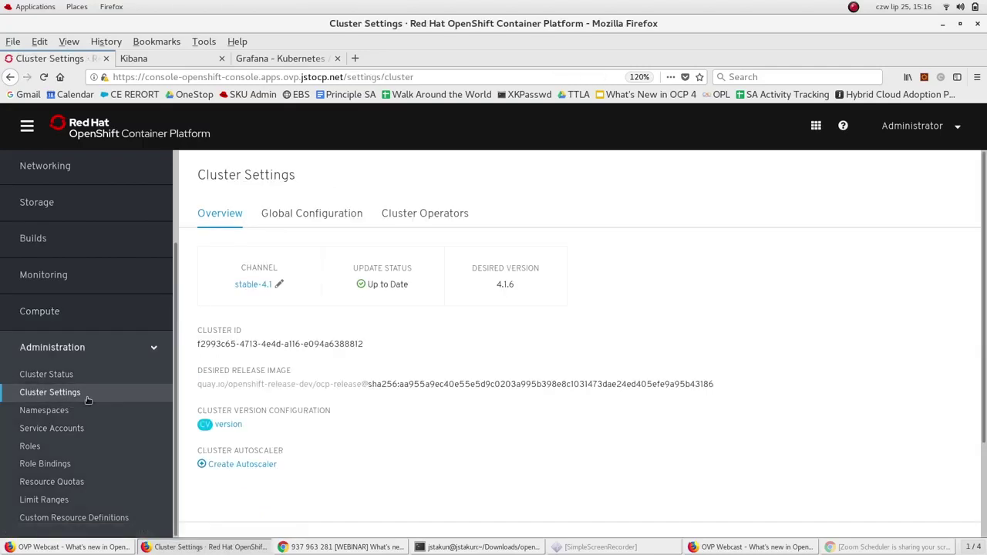
left_click(301, 213)
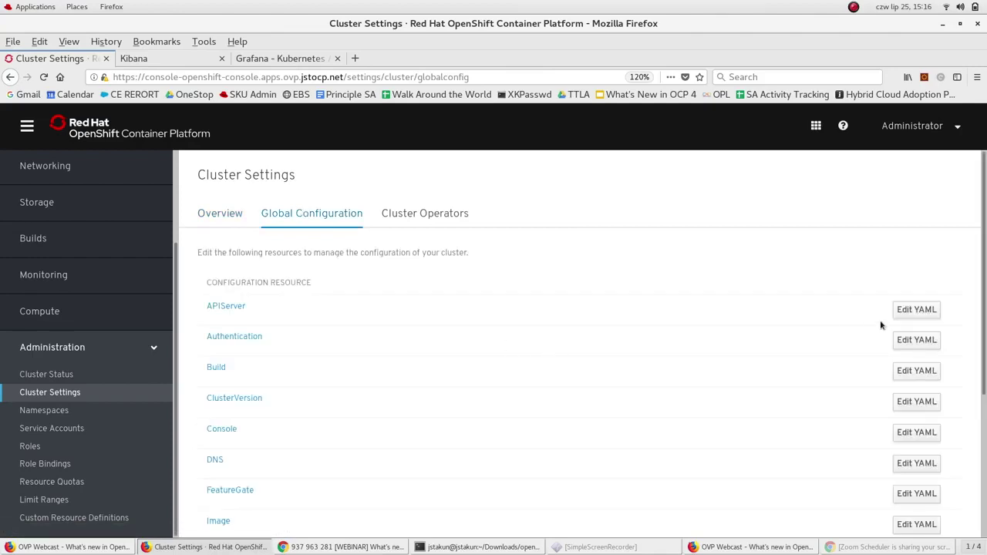
left_click_drag(985, 290, 985, 377)
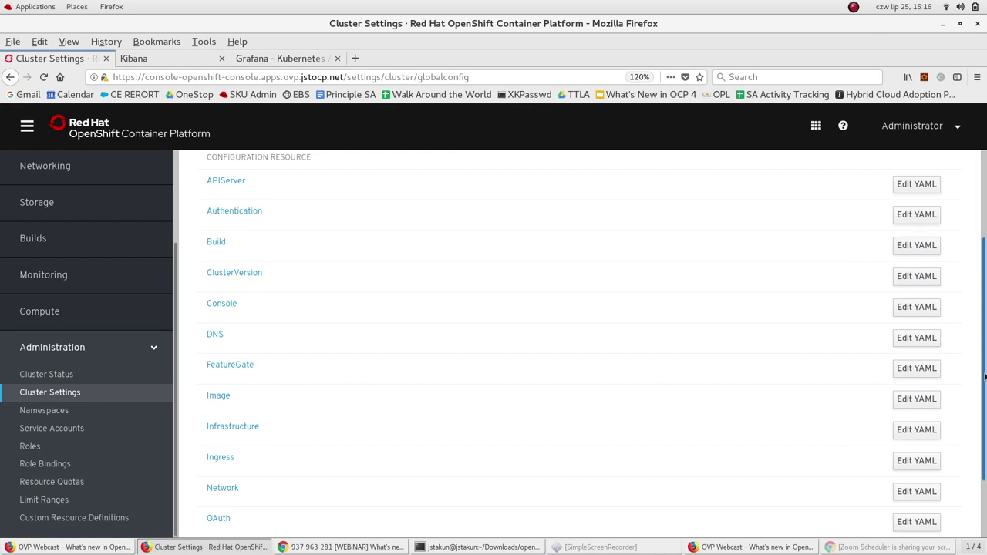
left_click_drag(985, 377, 986, 454)
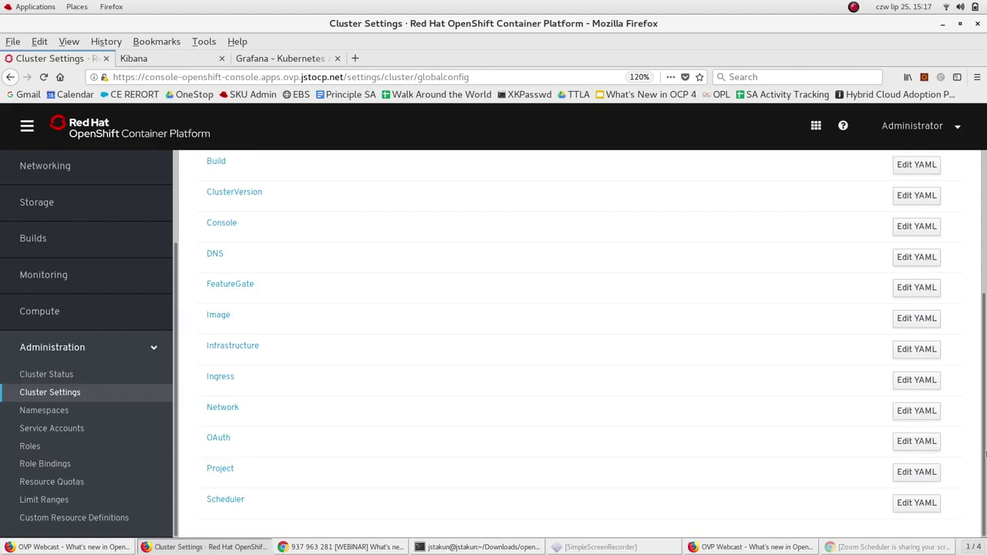
- Open the YAML of the OAuth configuration resource and highlight the identityProviders section with its ldap attributes
left_click(912, 443)
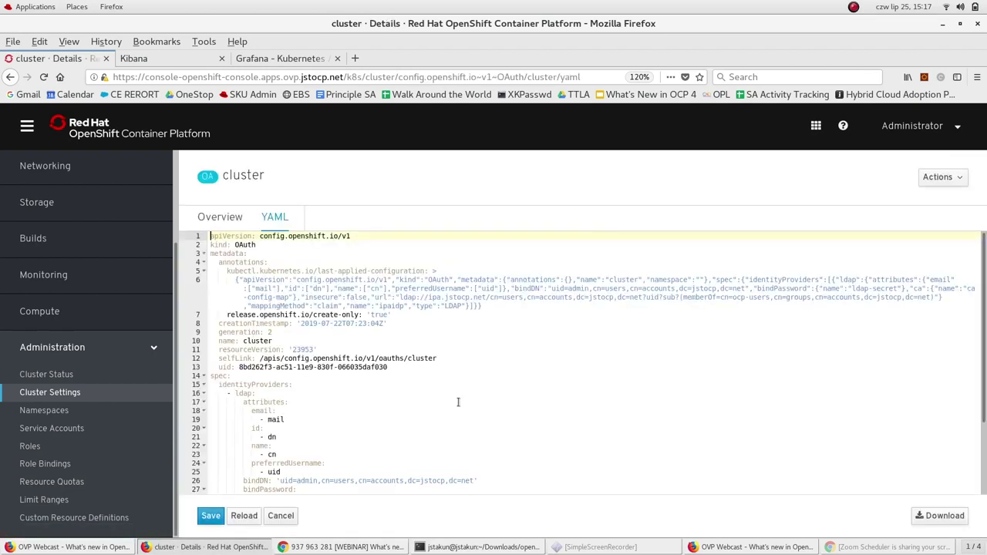
left_click_drag(219, 384, 295, 384)
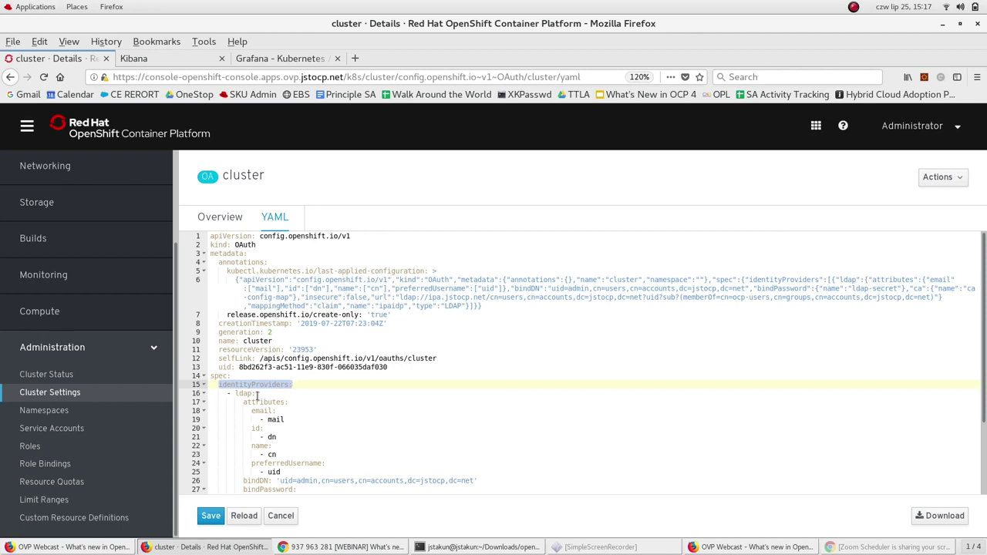
left_click(217, 386)
left_click_drag(235, 391, 330, 484)
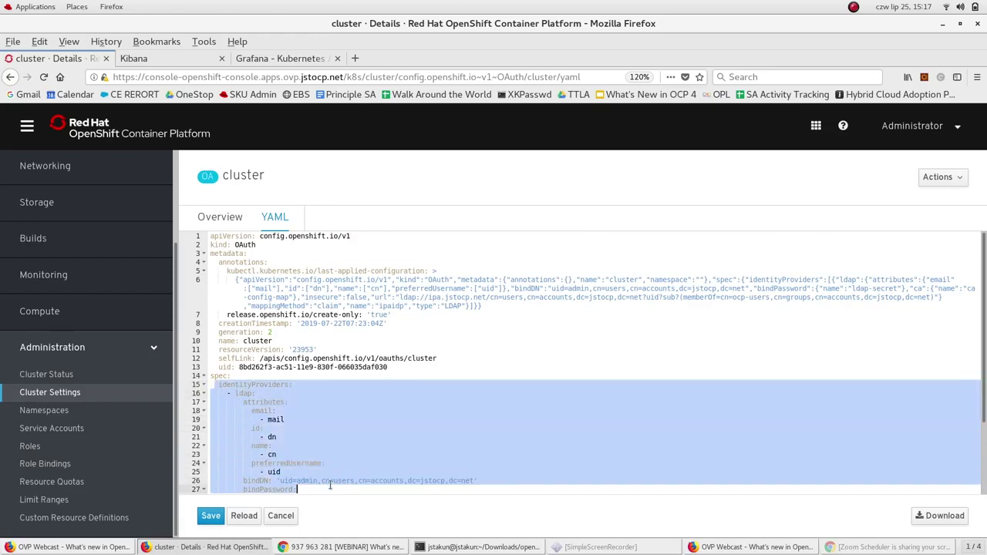
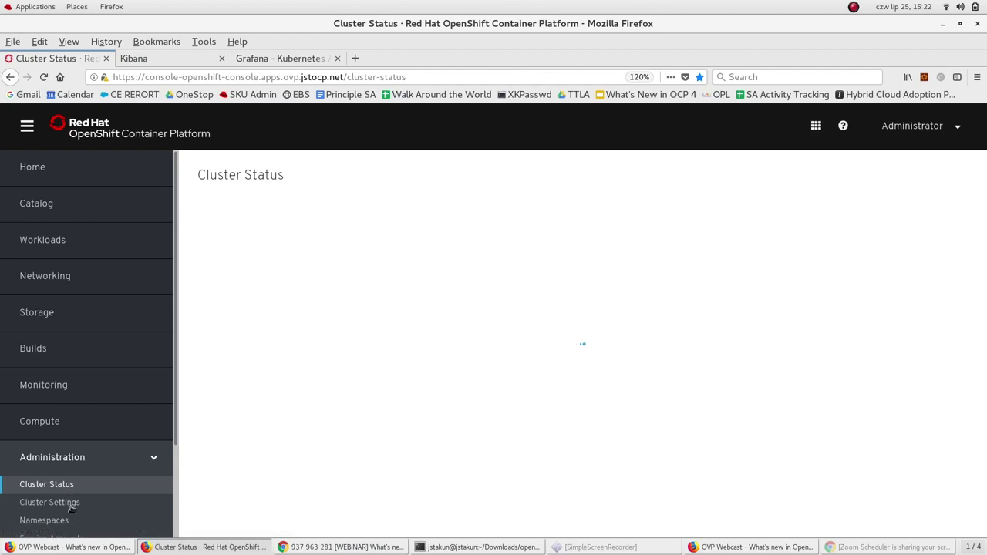
- Review the status and version of the Cluster Operators in Cluster Settings, and return to the Global Configuration resources
left_click(421, 215)
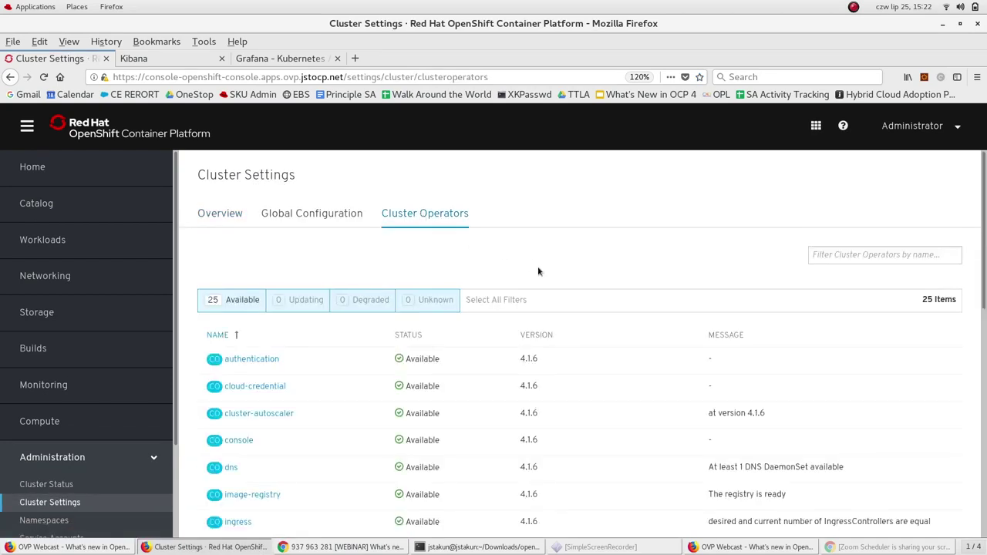
scroll(538, 270, "down", 3)
scroll(537, 270, "down", 1)
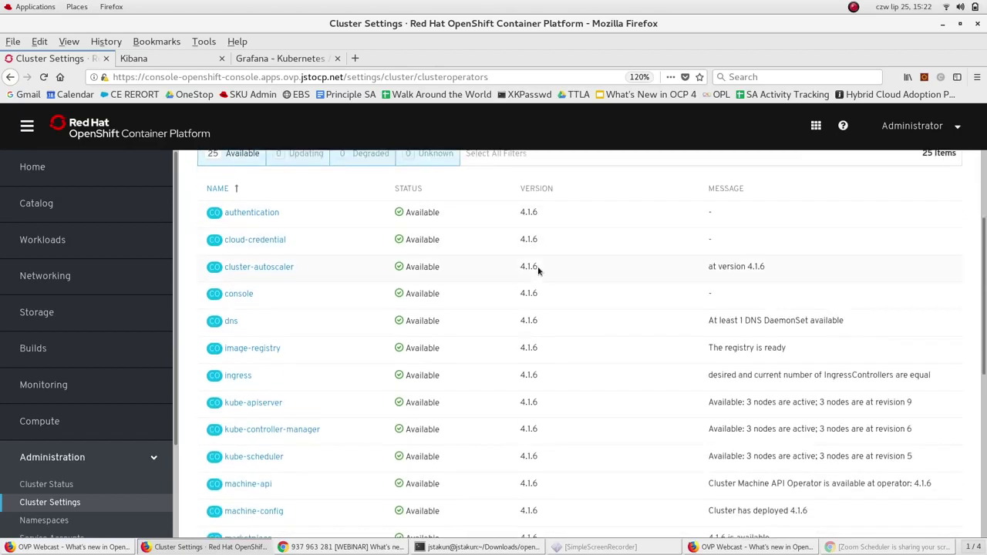
scroll(537, 270, "down", 1)
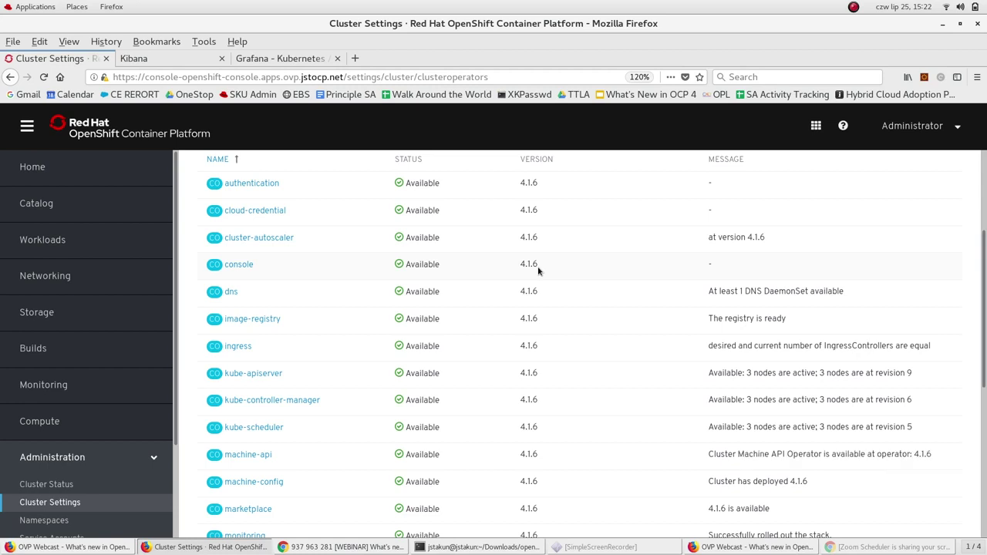
left_click_drag(985, 307, 985, 490)
scroll(698, 265, "up", 10)
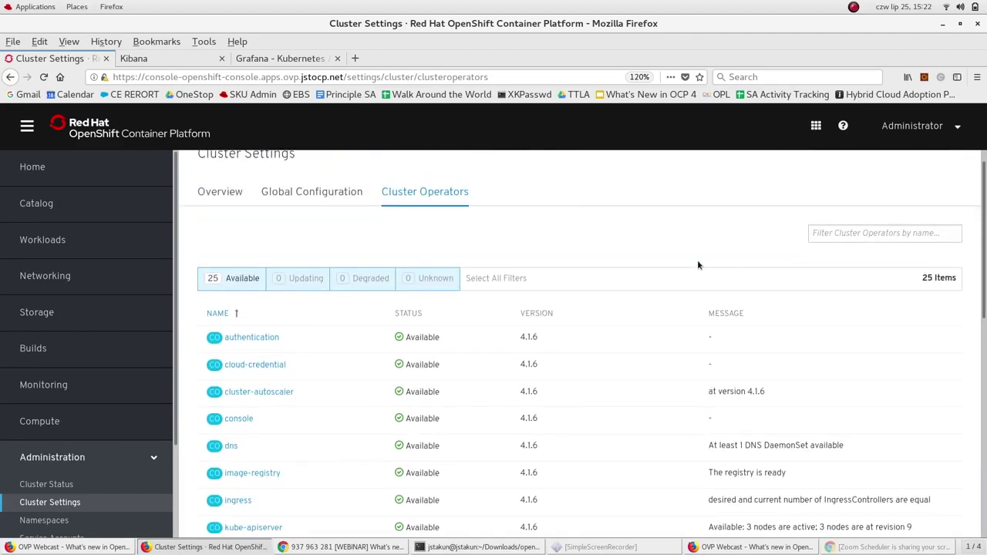
left_click(325, 199)
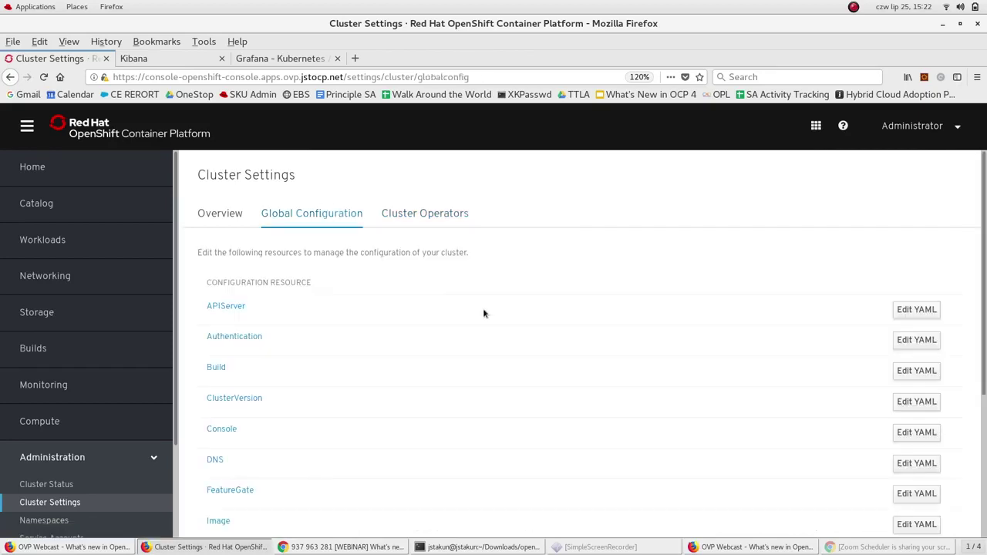
left_click_drag(985, 221, 985, 246)
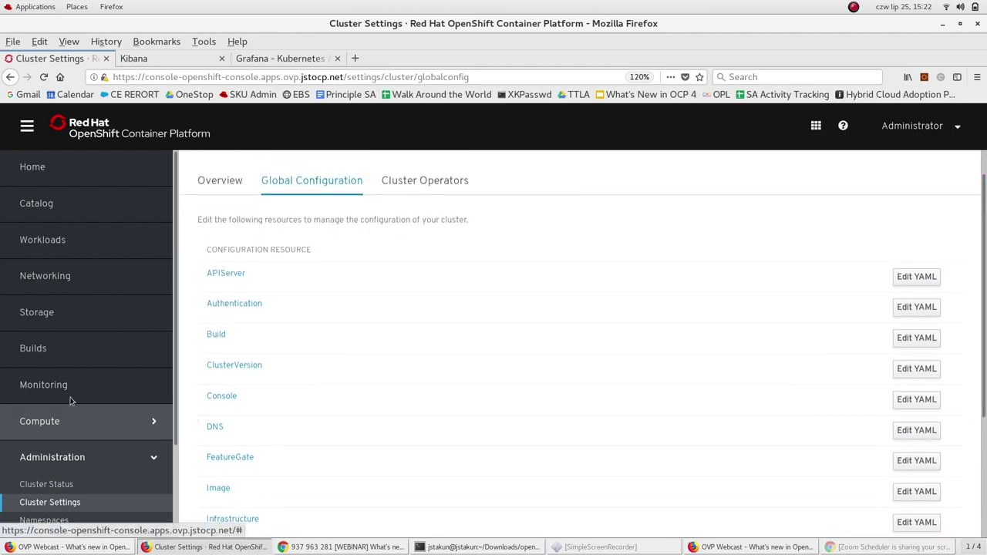
- Open OperatorHub from the catalog and browse the operators in the OpenShift Optional category
left_click(66, 207)
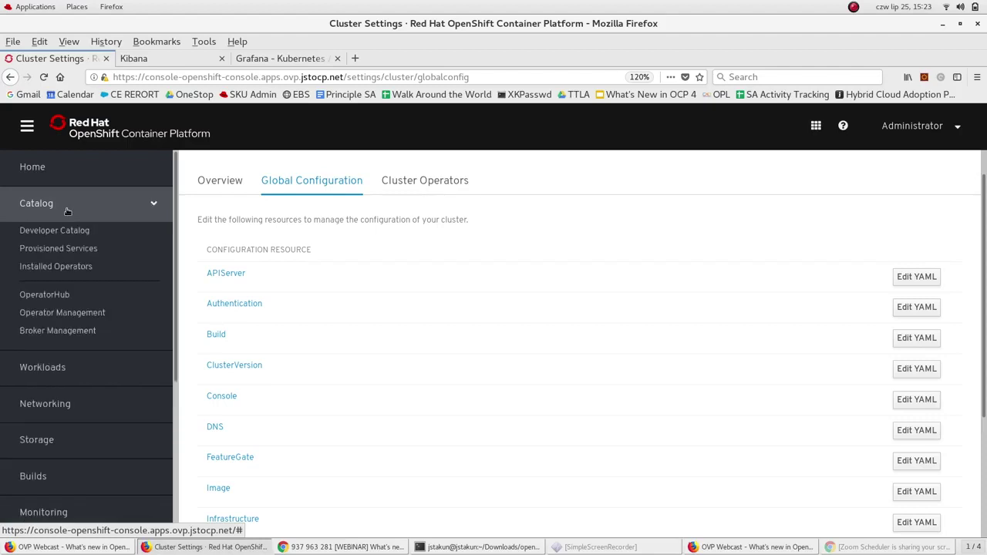
left_click(66, 295)
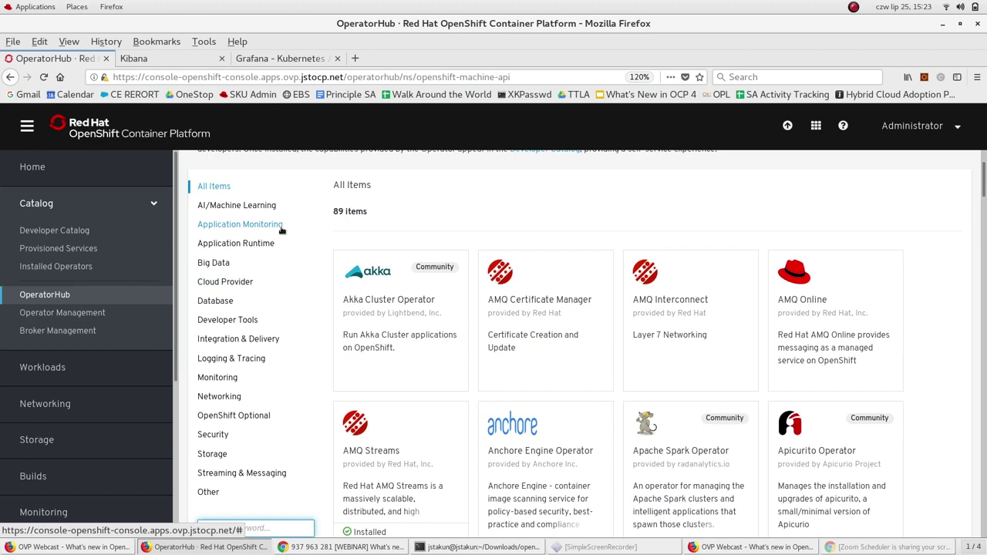
left_click(235, 418)
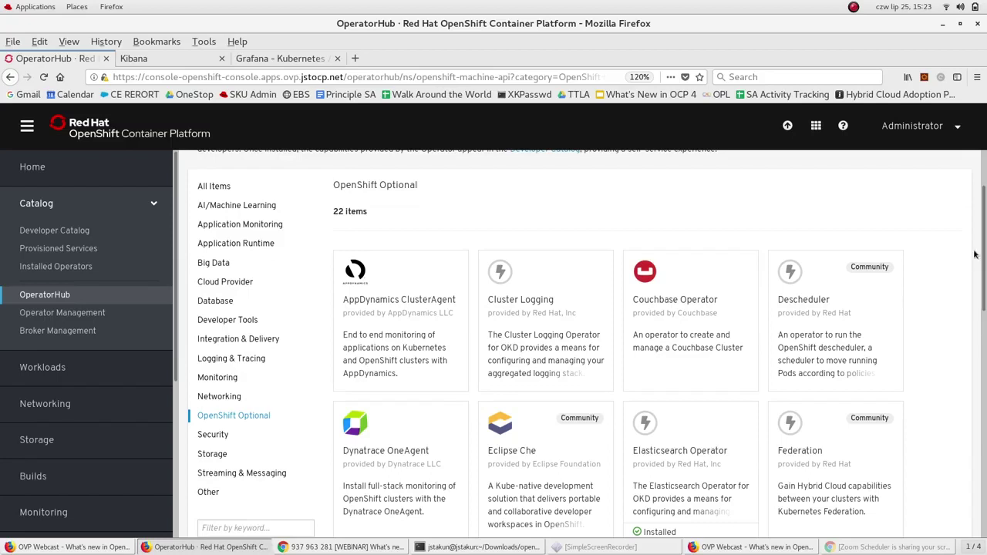
scroll(984, 271, "down", 2)
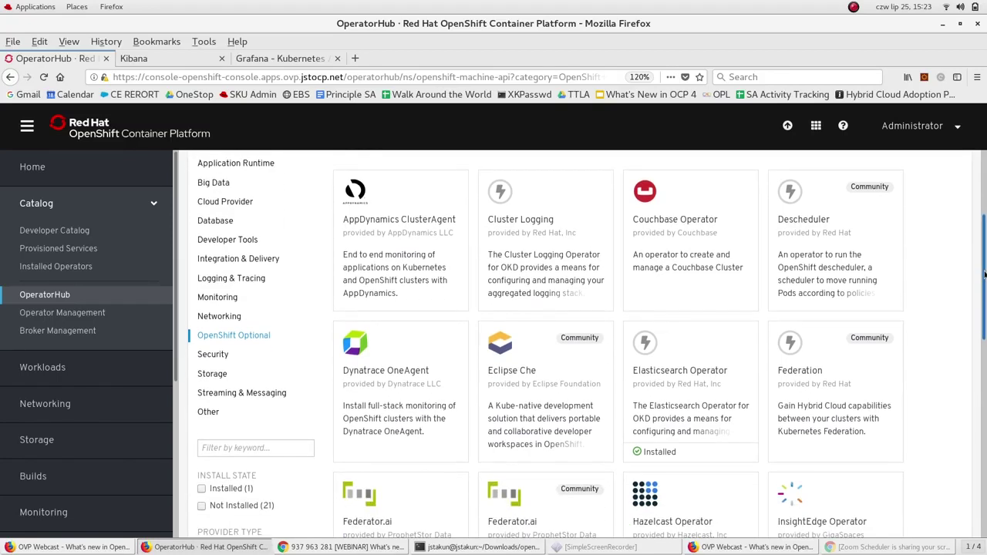
scroll(984, 271, "down", 1)
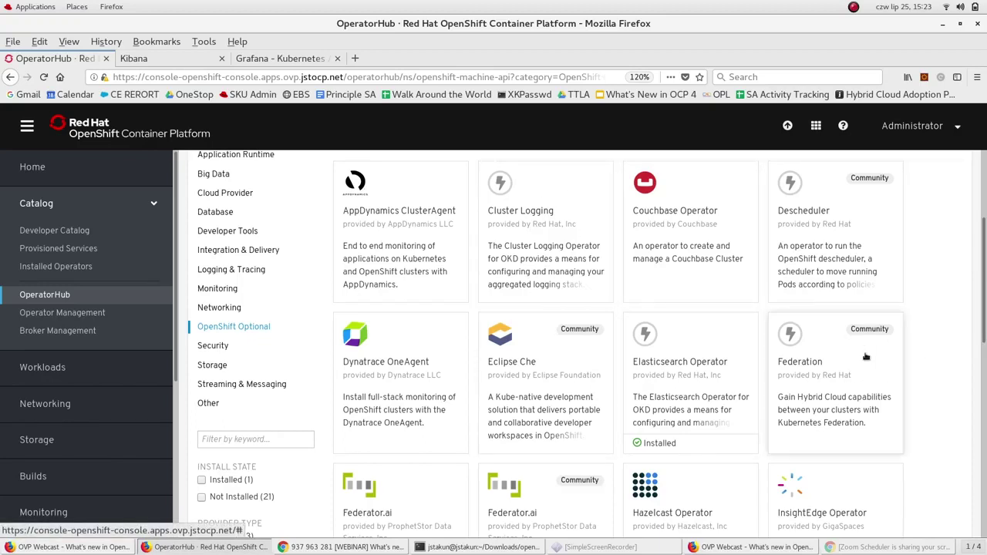
left_click_drag(985, 284, 985, 449)
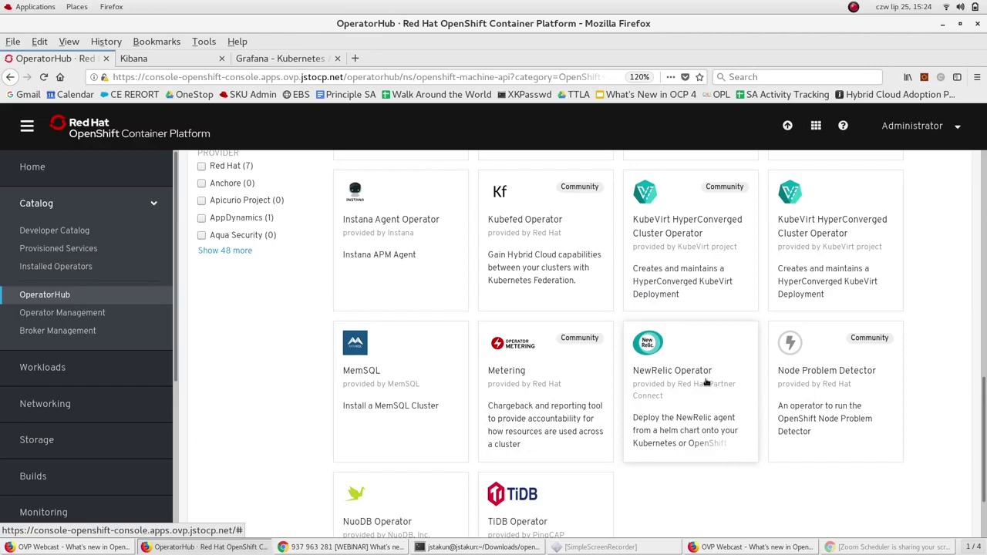
left_click_drag(984, 412, 983, 210)
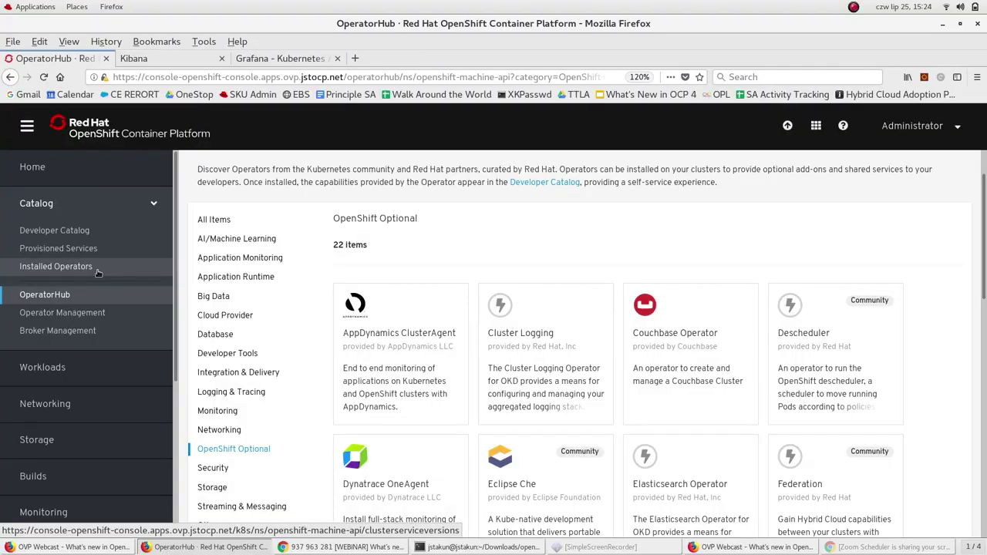
- List the installed operators of the openshift-machine-api project and examine the provided APIs of the AMQ Streams operator
left_click(98, 272)
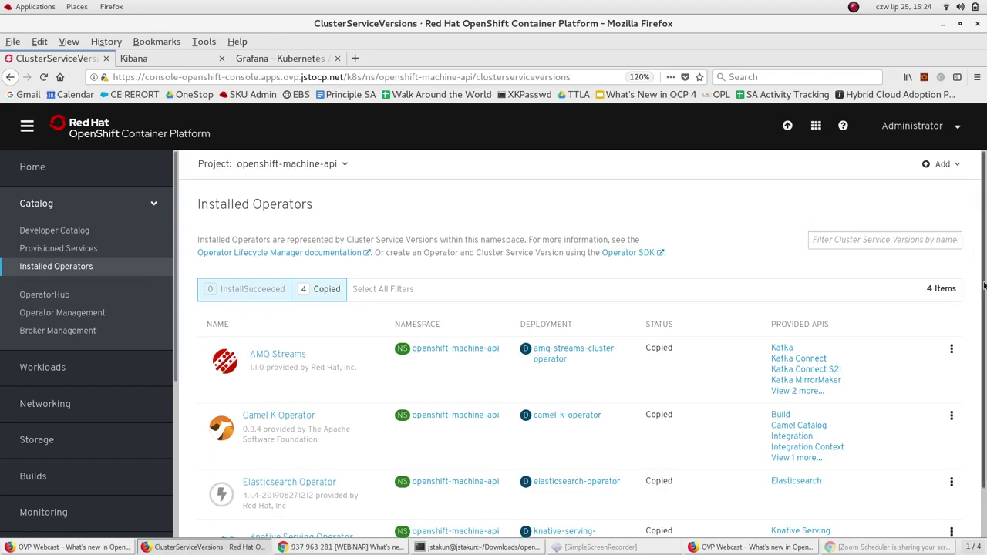
scroll(867, 326, "down", 1)
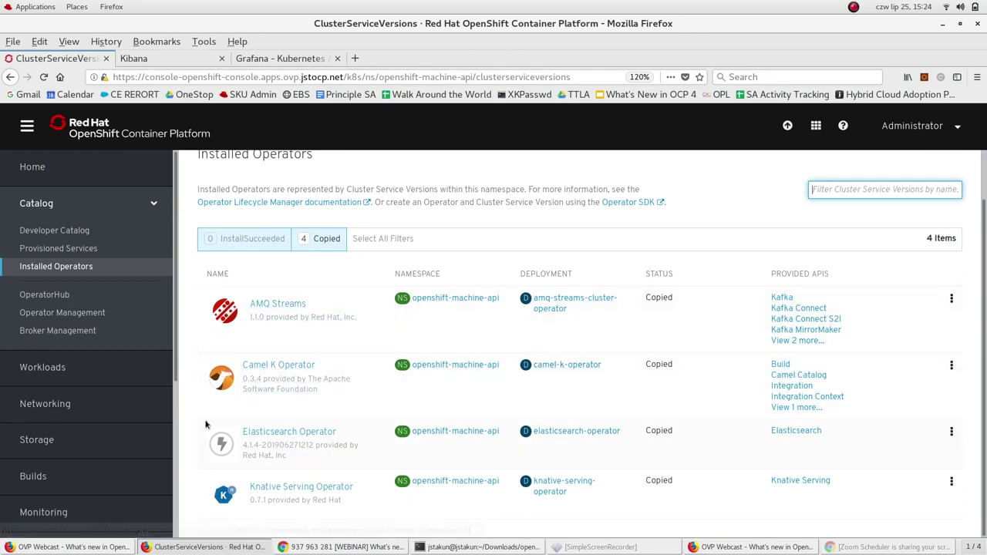
left_click(294, 307)
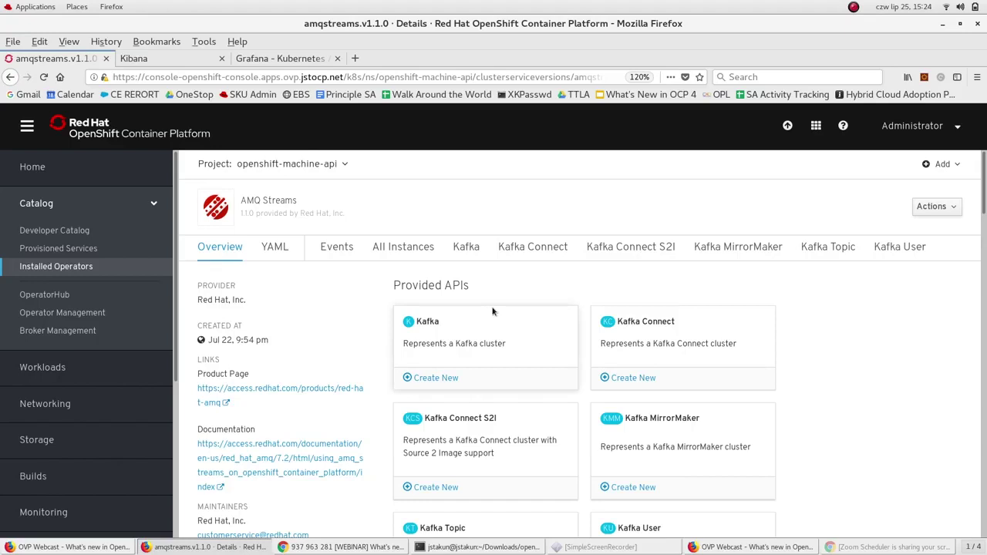
scroll(985, 233, "down", 2)
scroll(985, 233, "down", 1)
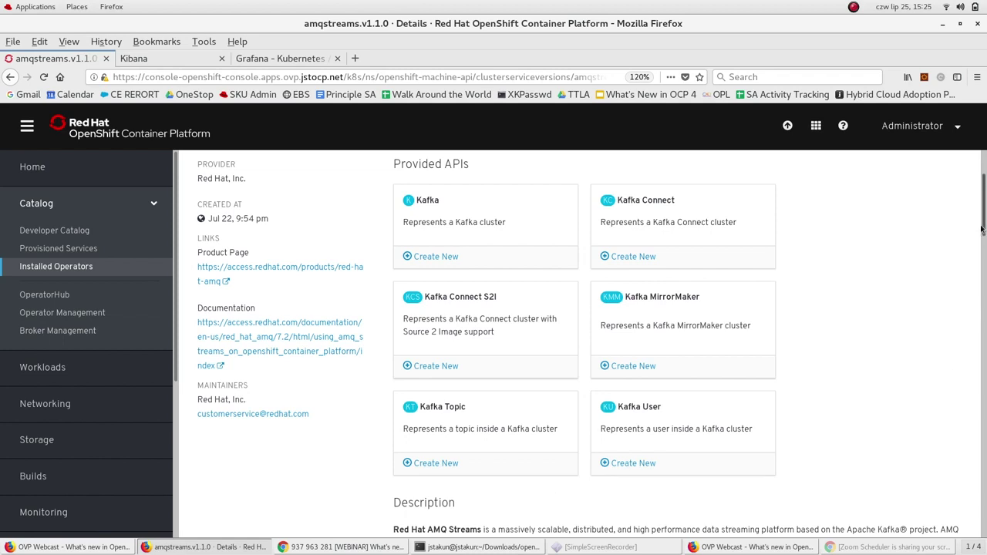
scroll(983, 212, "up", 1)
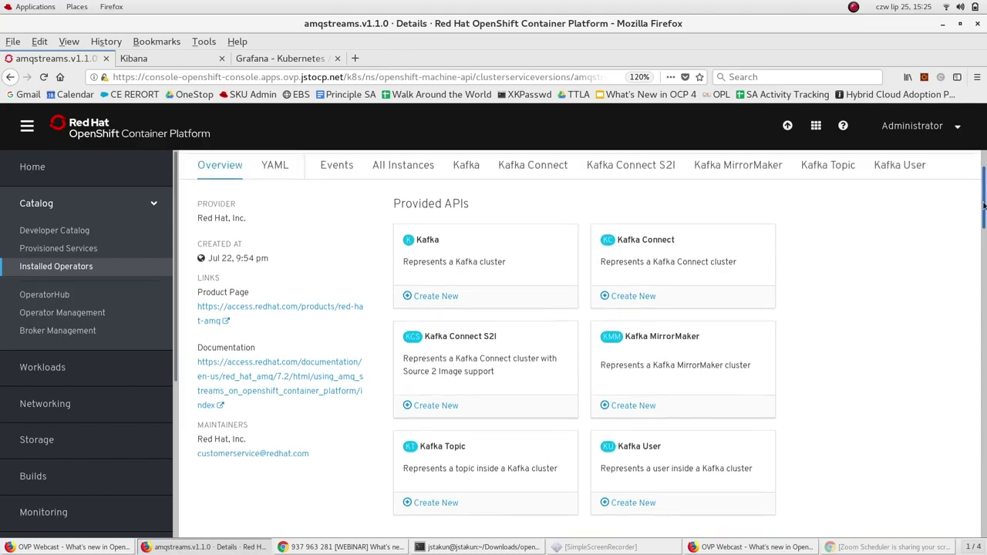
scroll(983, 205, "down", 1)
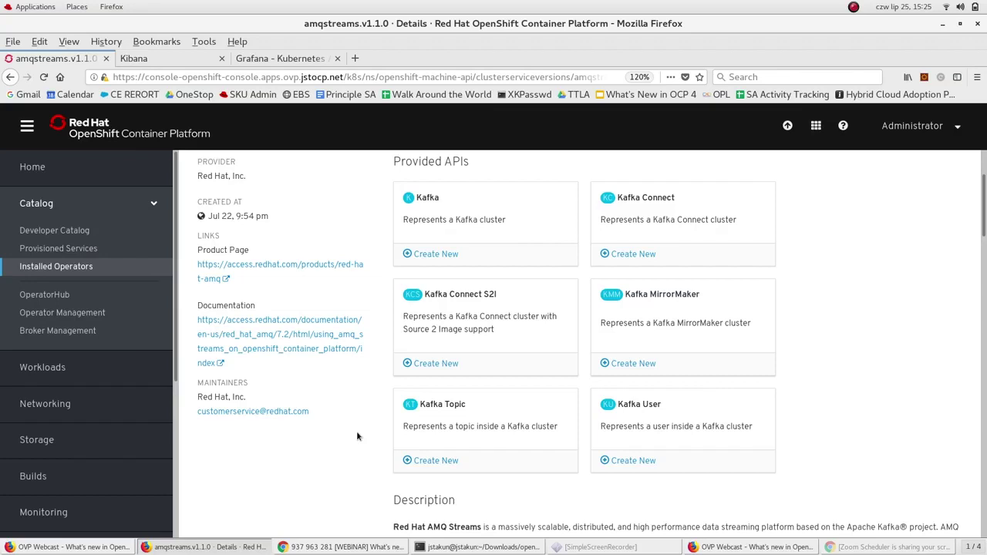
- Open Operator Management, switch to all projects, and review the status, channel and approval strategy of the operator subscriptions
left_click(87, 314)
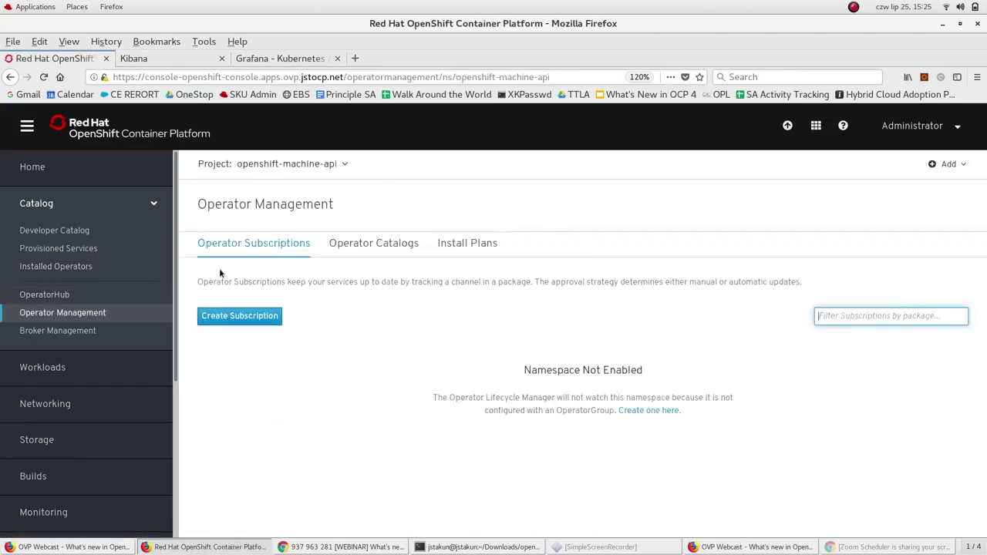
left_click(309, 163)
left_click(262, 219)
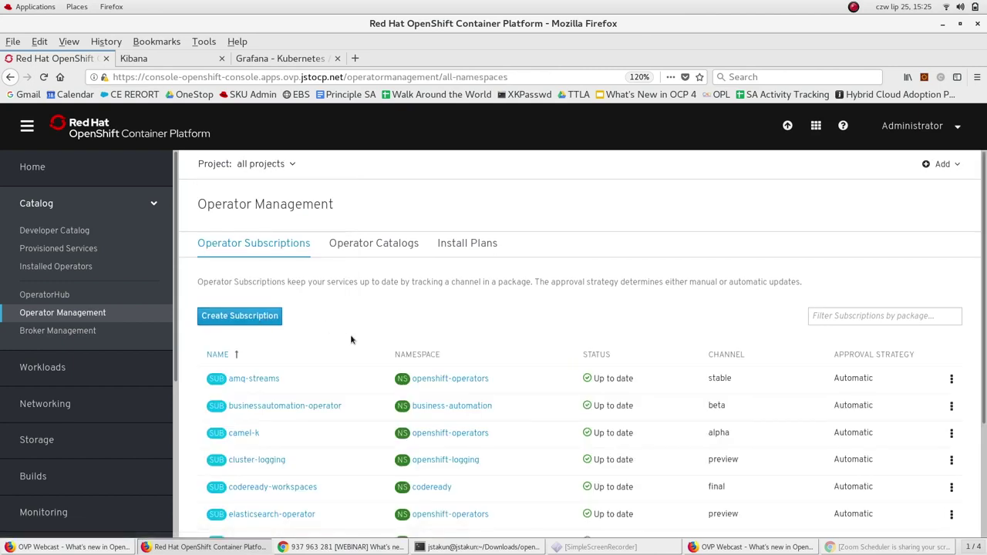
scroll(351, 339, "down", 2)
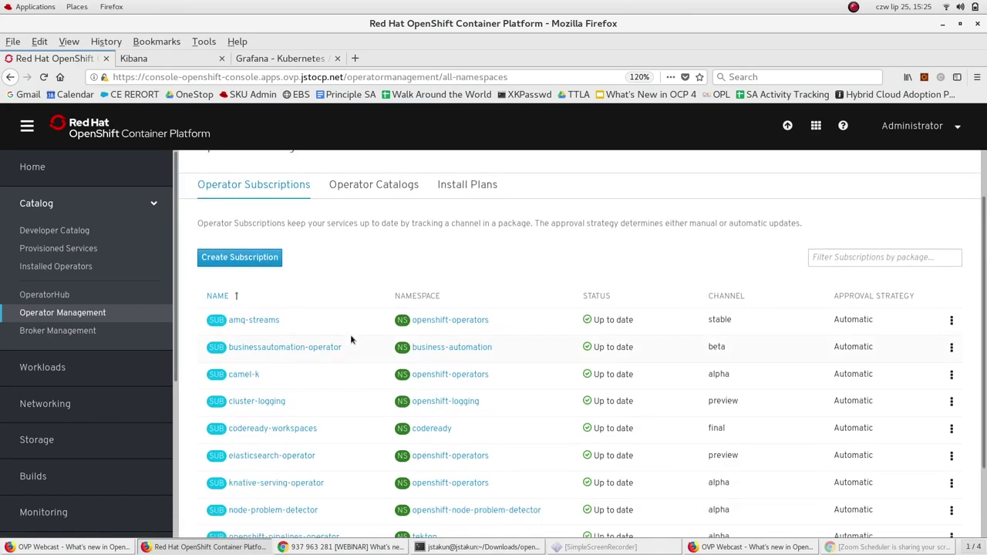
scroll(351, 339, "down", 1)
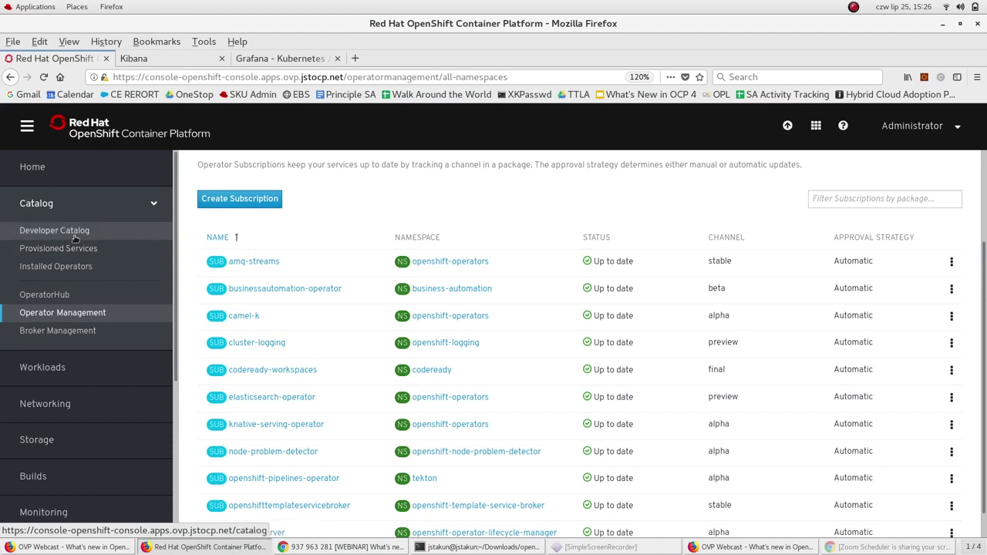
- Return to OperatorHub for all projects and browse the full list of available operators
left_click(67, 297)
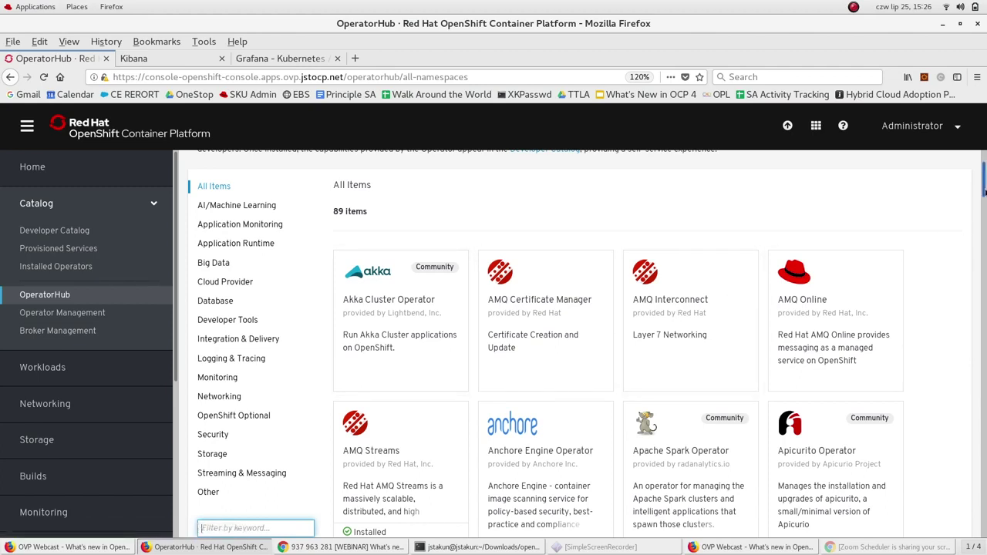
left_click_drag(984, 192, 984, 198)
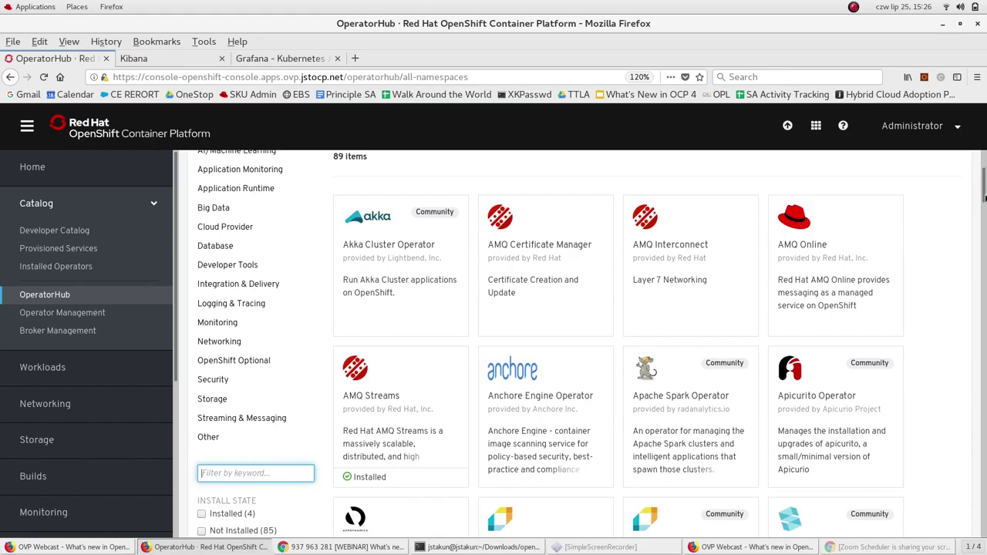
left_click_drag(984, 199, 954, 203)
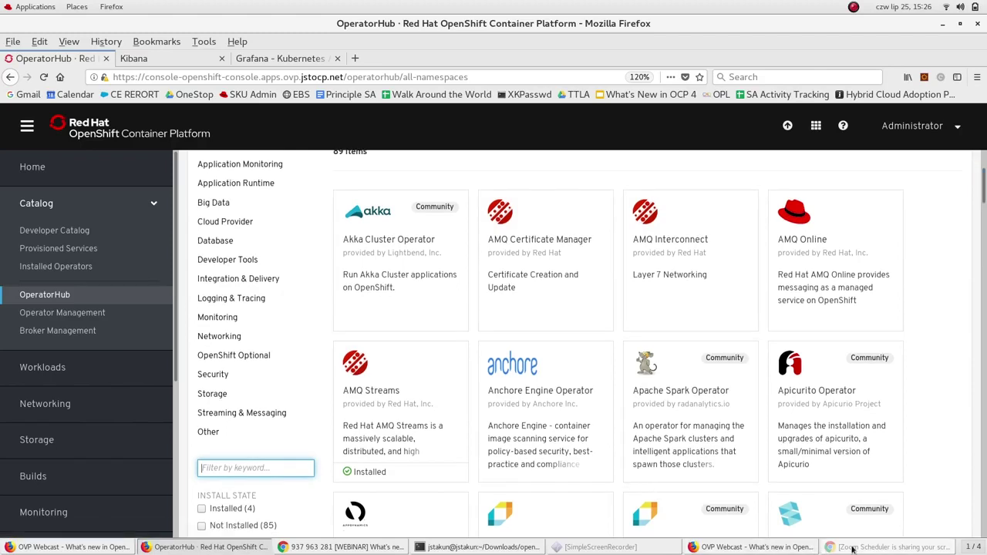
- Switch to the Google Slides presentation window, show it full screen, and advance from slide 15 to slide 16
left_click(787, 548)
mouse_move(741, 502)
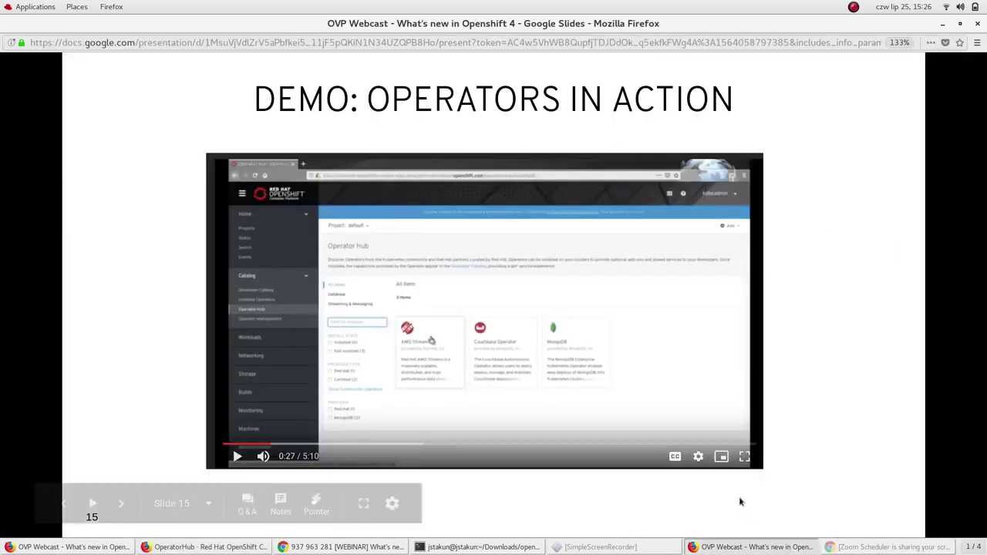
left_click(365, 503)
key("Right")
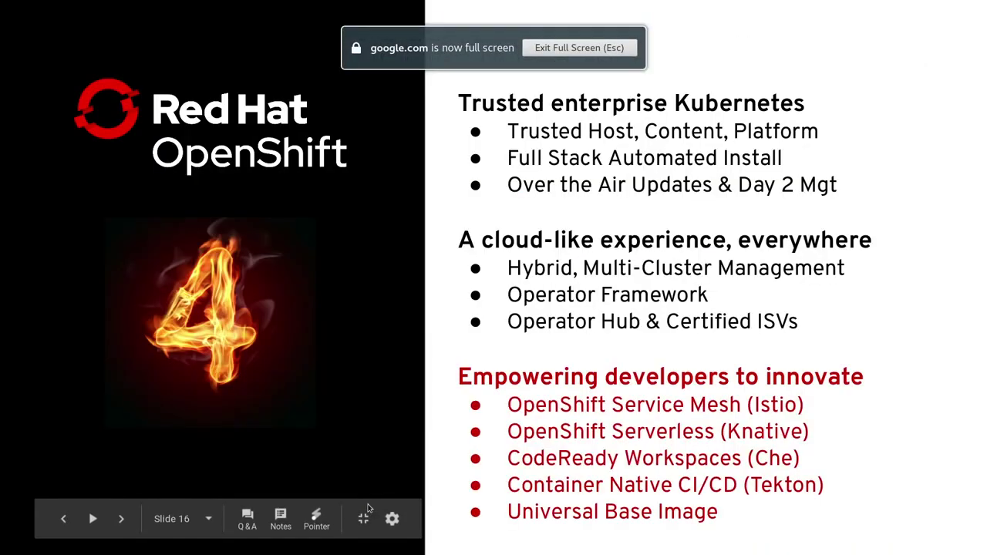